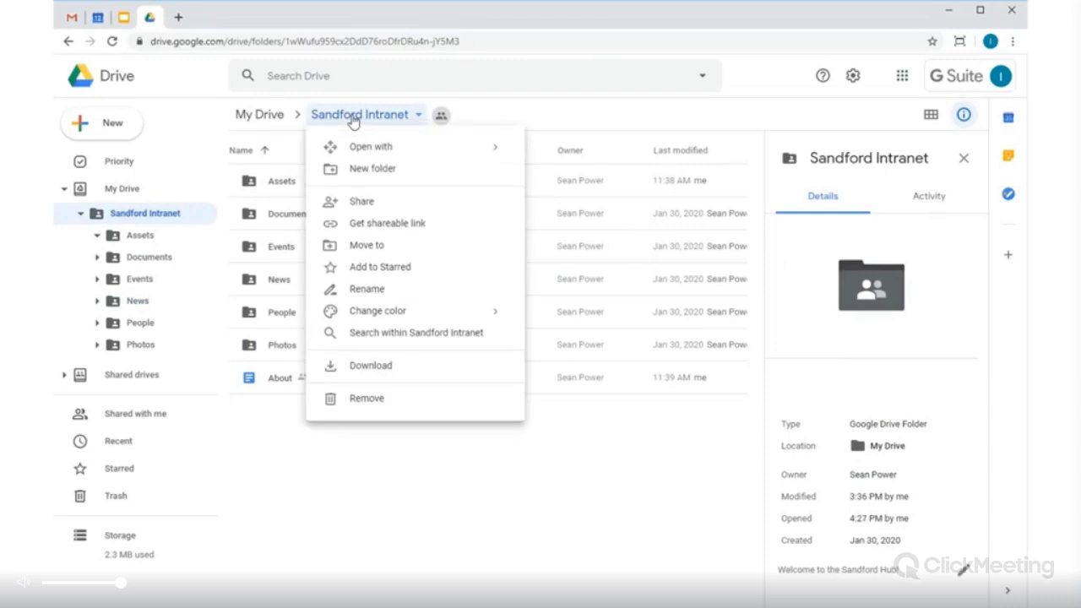
Open the Sandford Intranet folder with OverDRIVE and sign in to the site with Google
mouse_move(518, 151)
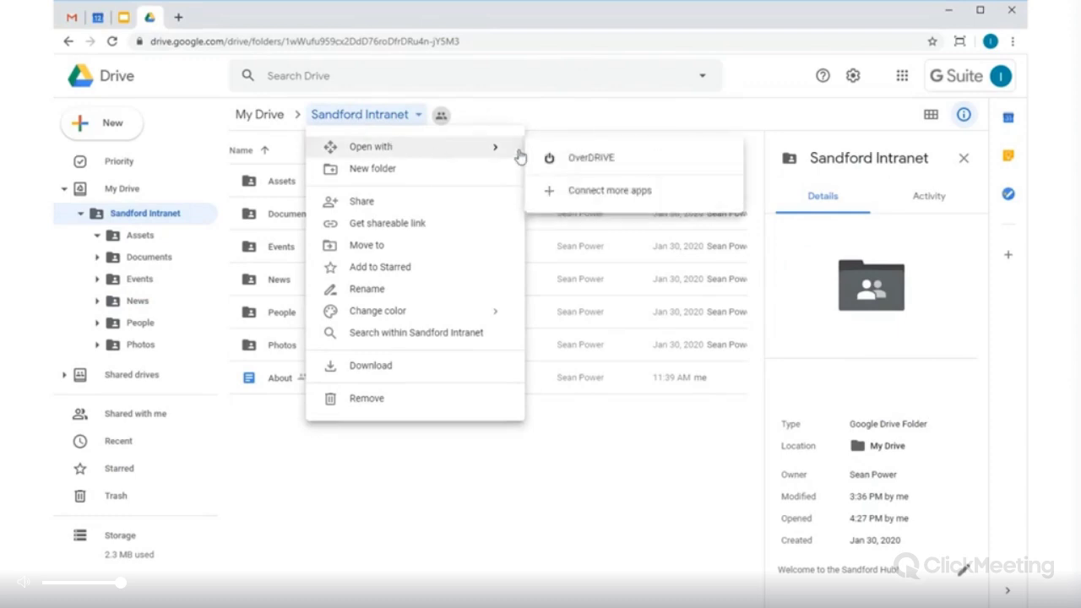
left_click(562, 157)
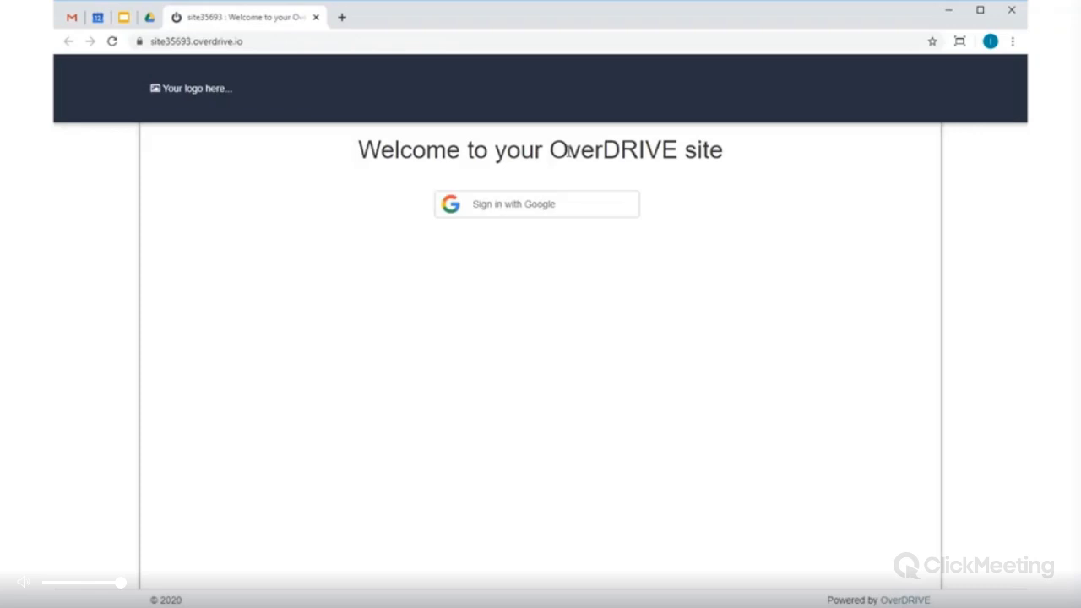
left_click(520, 206)
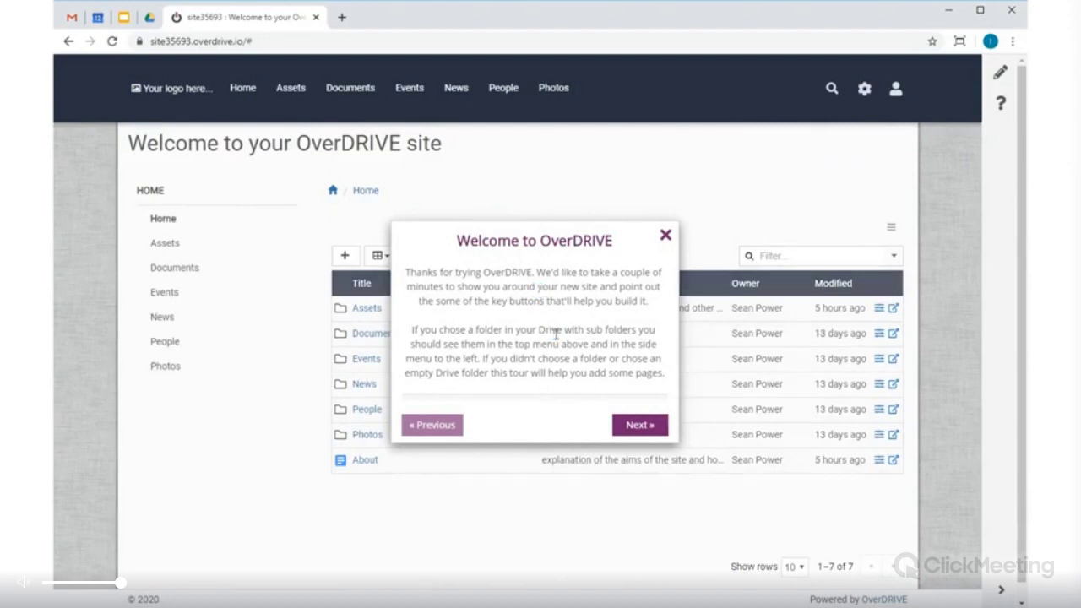
Advance past the introduction of the OverDRIVE welcome tour and dismiss it
left_click(640, 425)
left_click(726, 202)
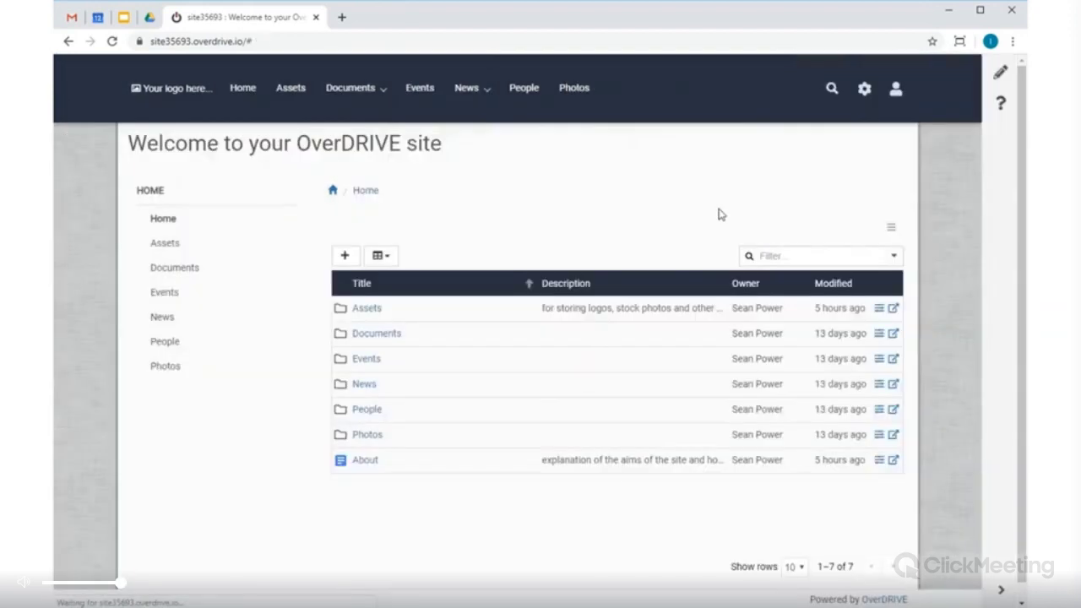
left_click(837, 69)
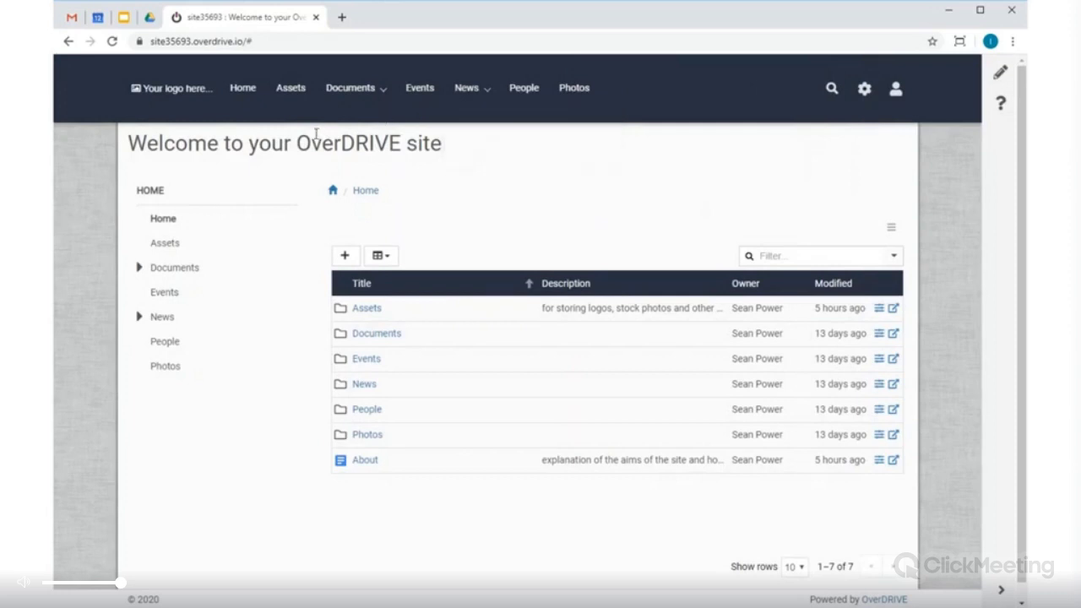
Set the site logo to the Sandford logo - trees.png image from the assets and save the site settings
left_click(185, 95)
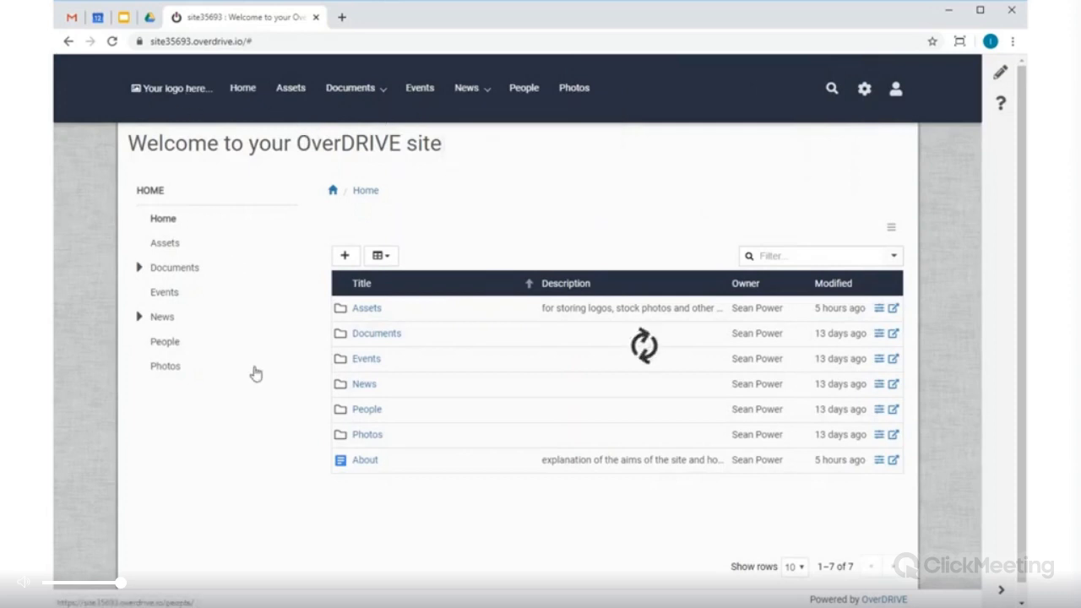
left_click(400, 446)
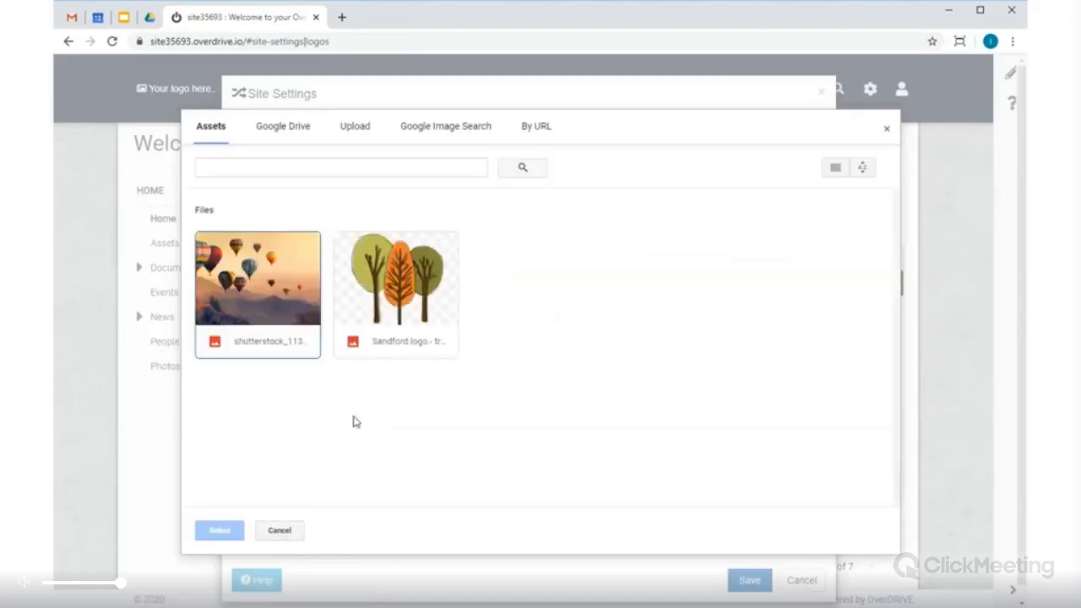
left_click(400, 285)
left_click(400, 285)
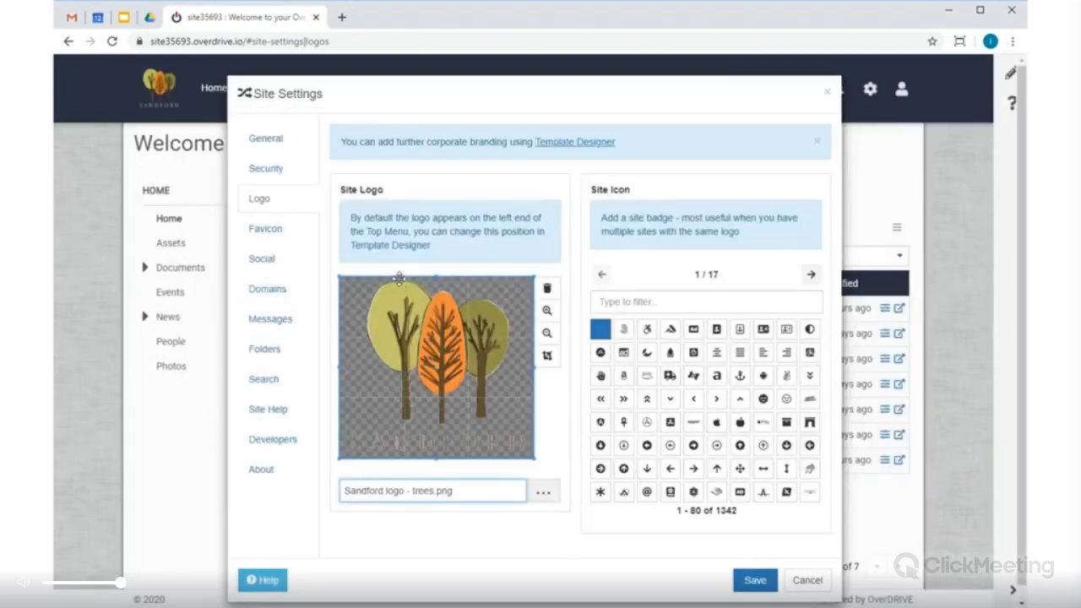
left_click(757, 581)
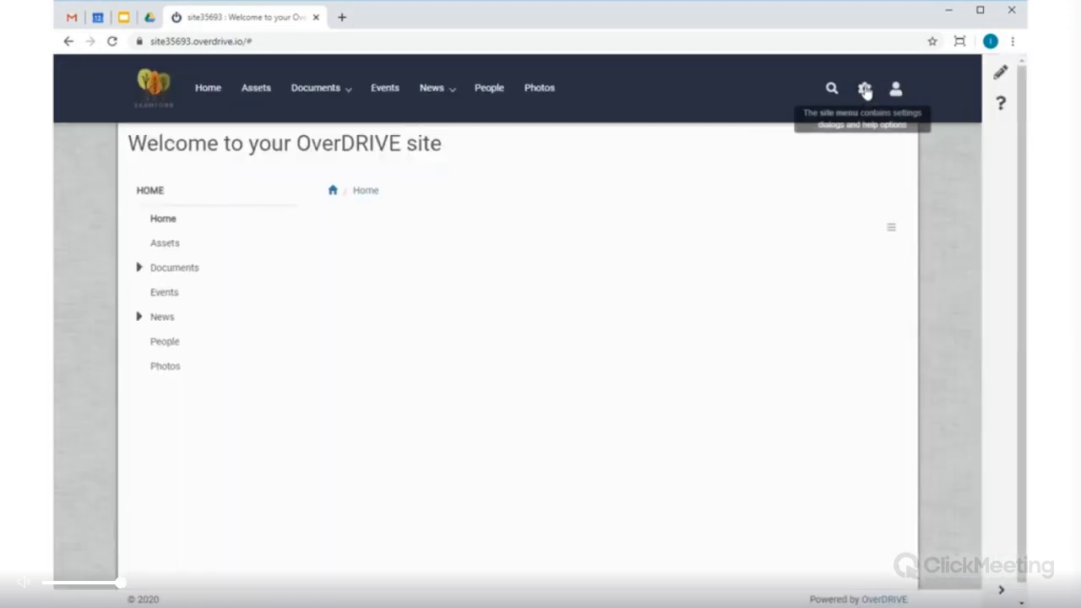
Apply the Misted Blue template in the Template Designer, review its advanced options and save the design
left_click(864, 89)
left_click(824, 198)
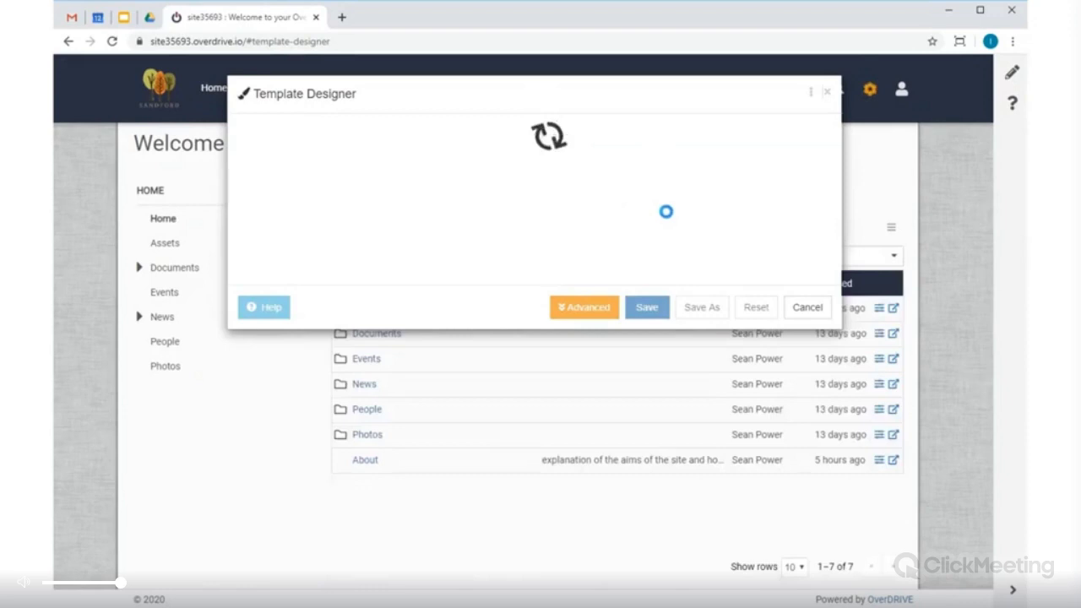
left_click(635, 132)
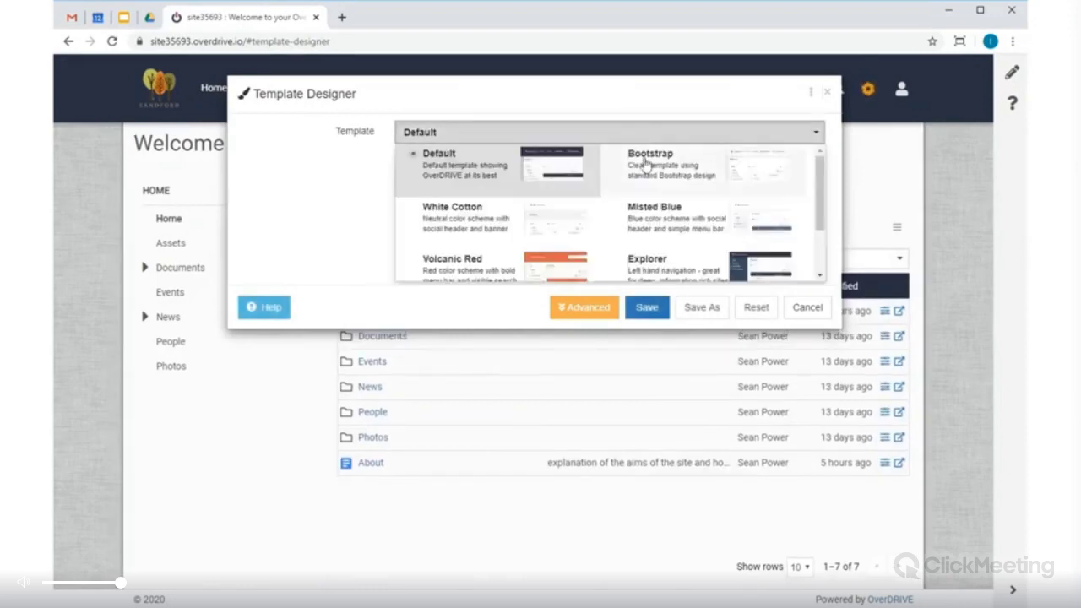
left_click(665, 221)
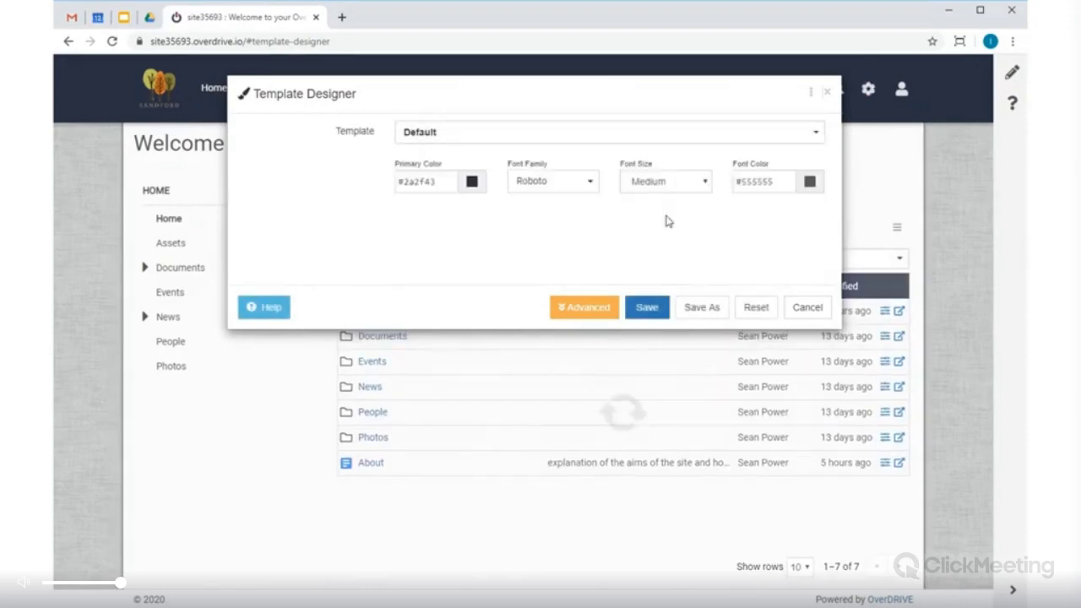
left_click(587, 309)
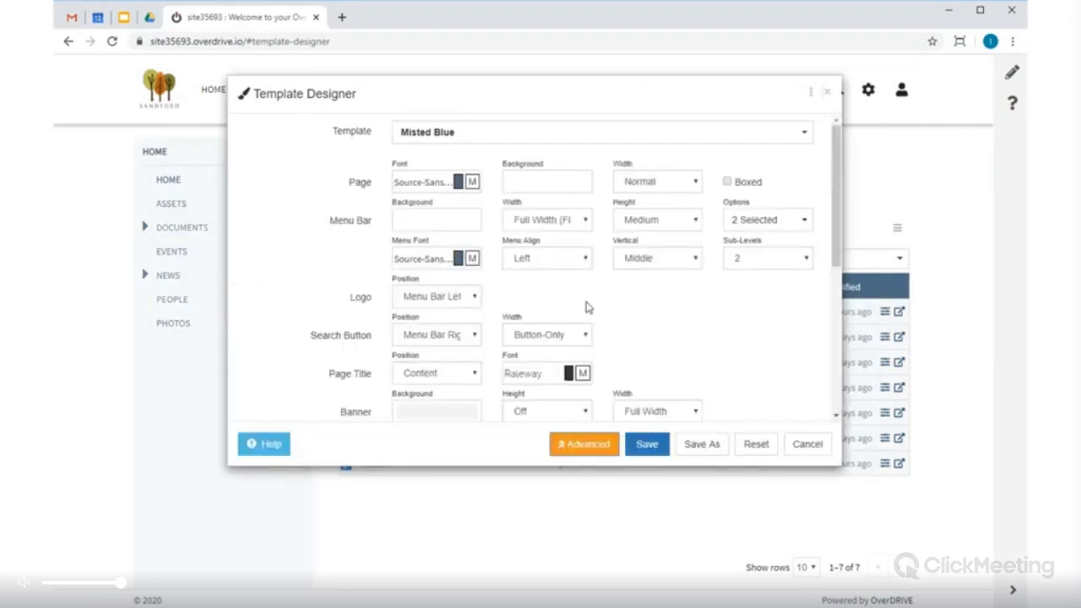
scroll(586, 309, "down", 5)
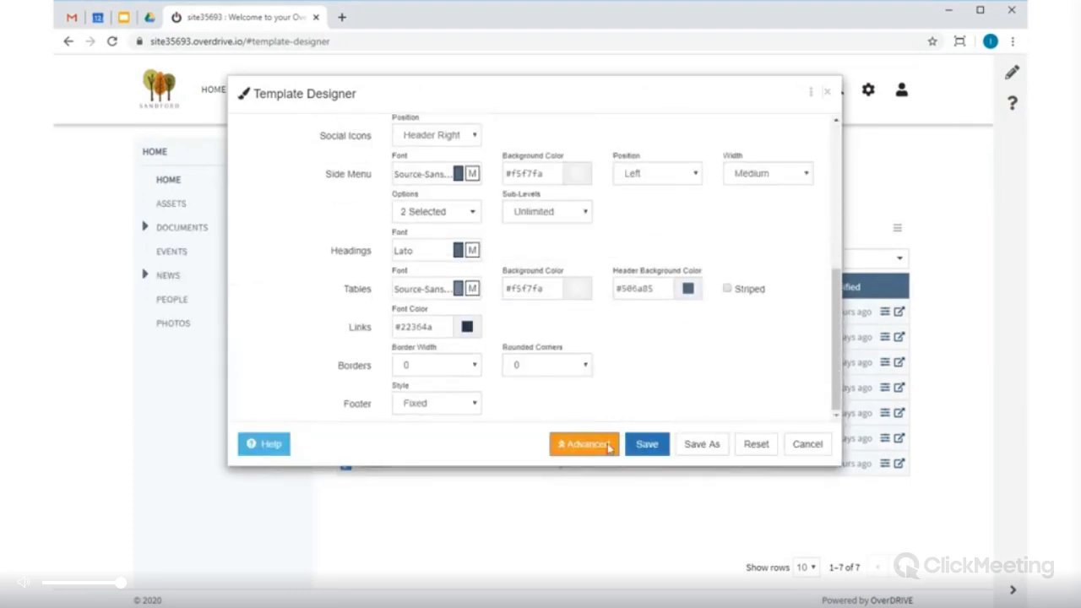
left_click(648, 448)
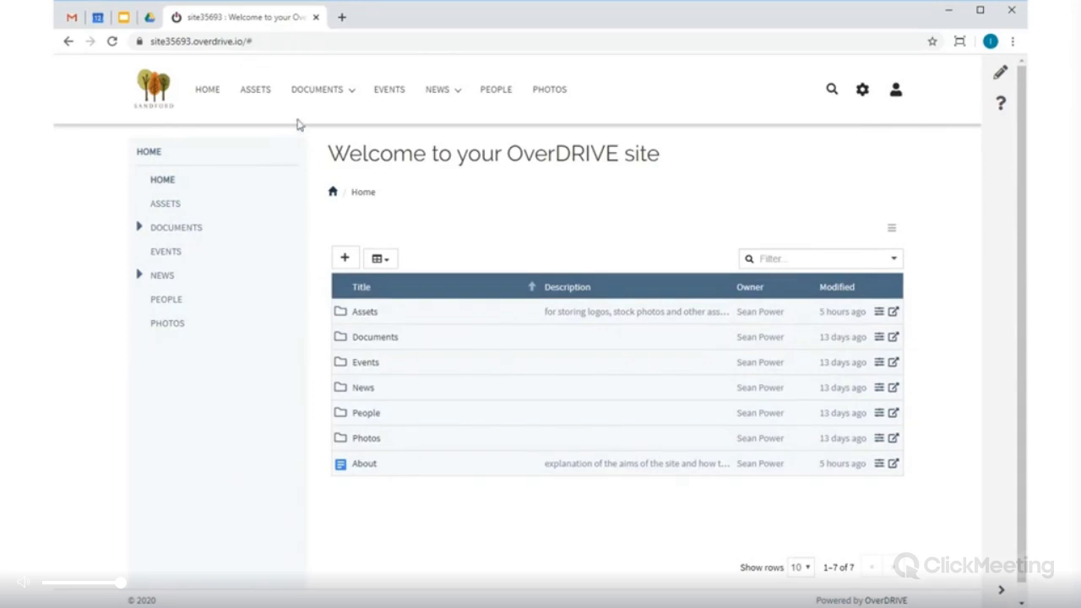
View the Documents and News subpages in the site navigation and go to the Documents page
mouse_move(314, 100)
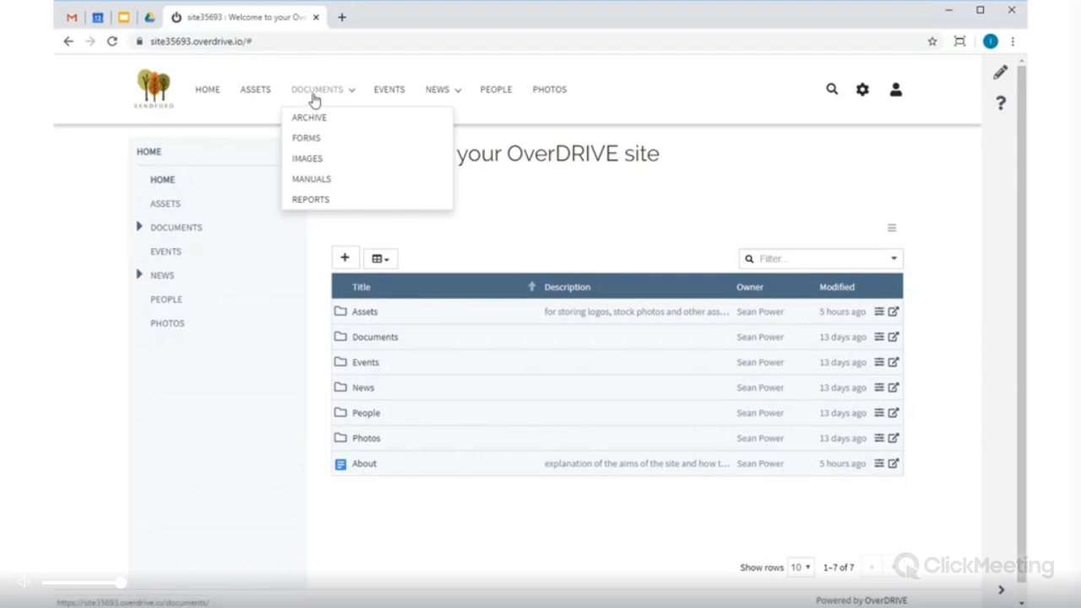
mouse_move(431, 93)
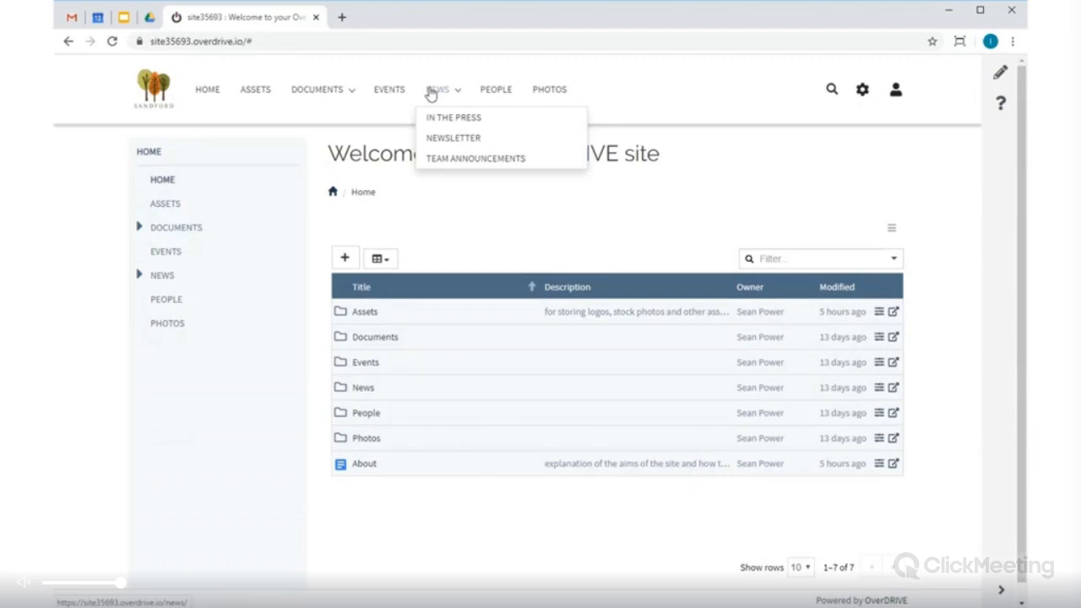
left_click(139, 228)
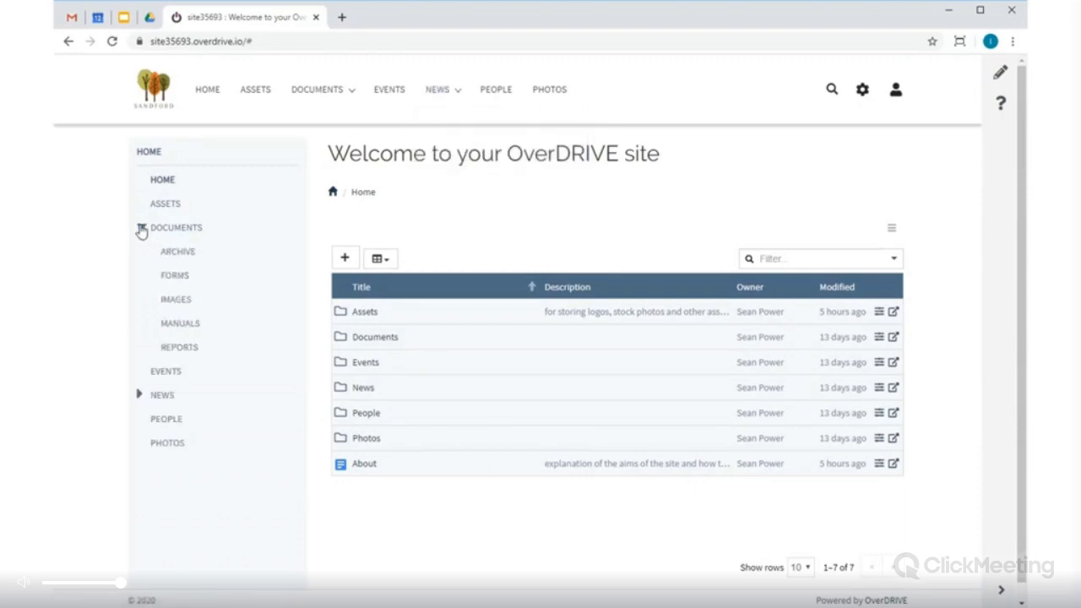
left_click(174, 230)
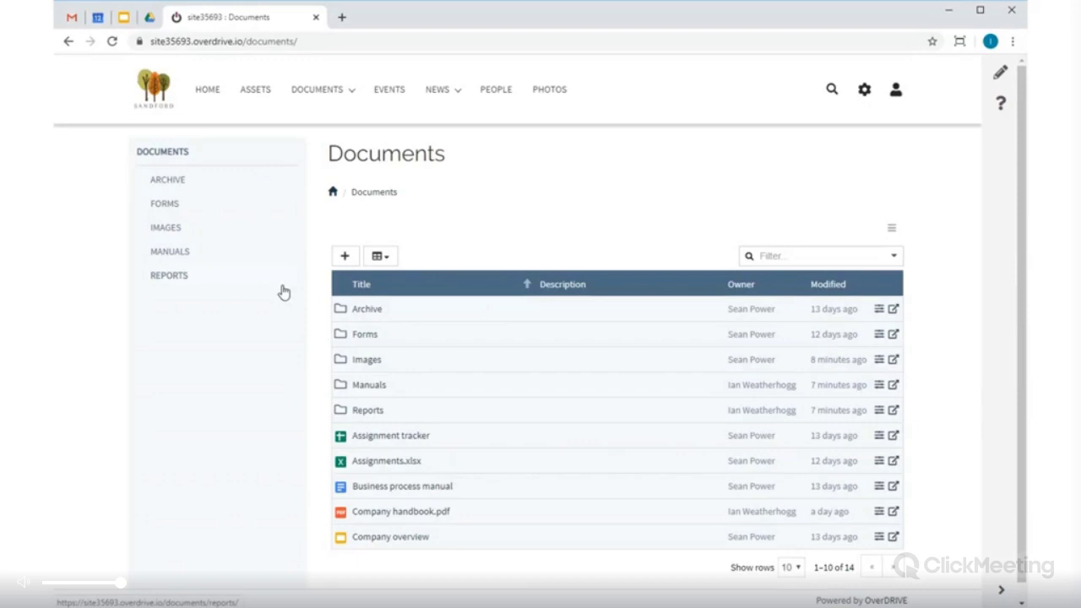
Look at the add-content options, view the Business process manual in its embedded editor and return to the Documents page
left_click(345, 258)
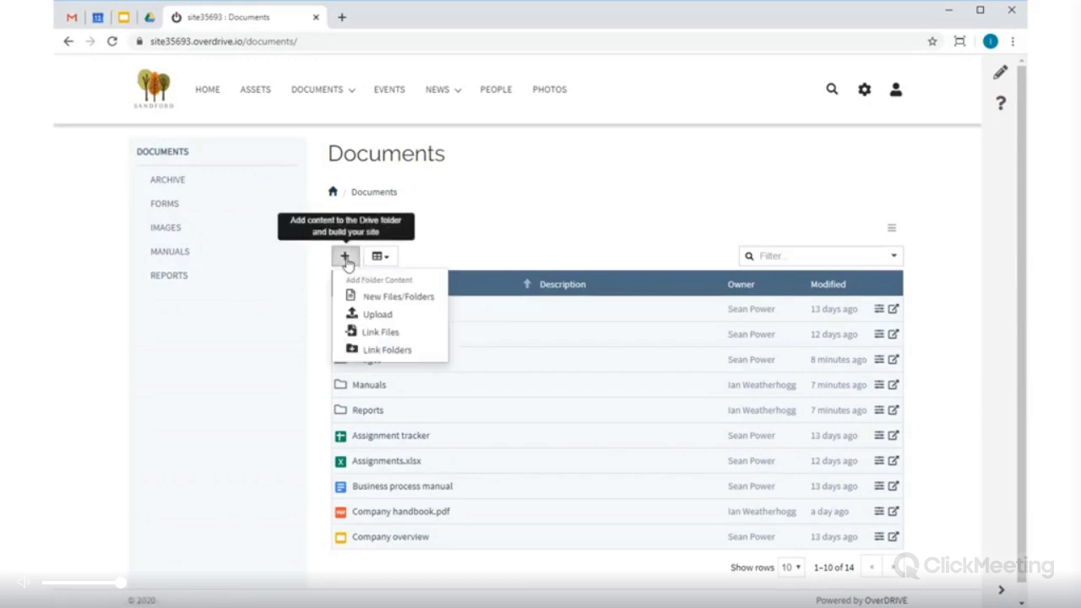
left_click(414, 494)
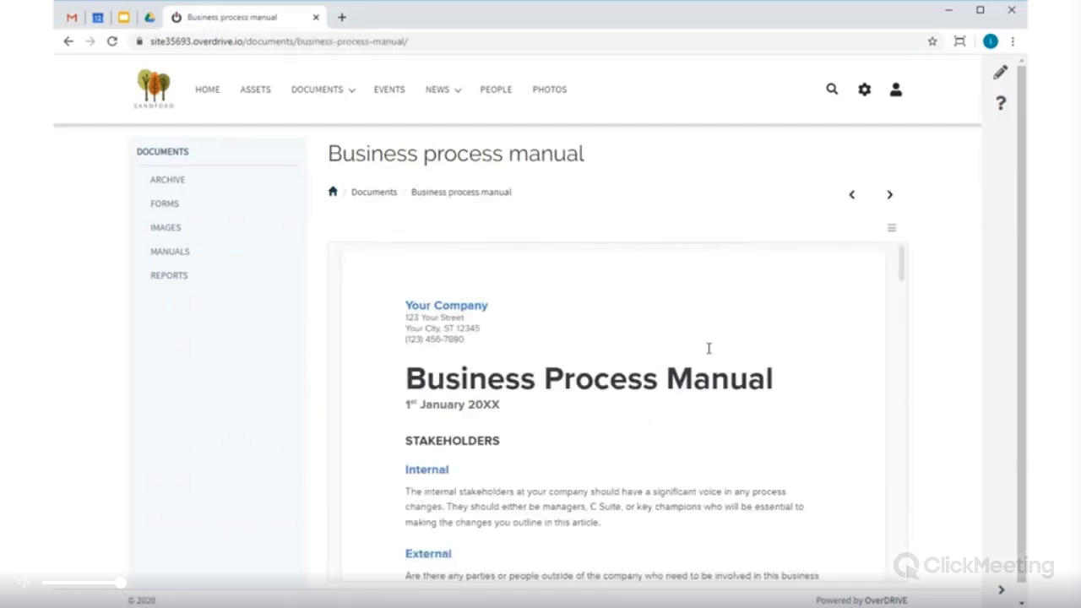
left_click(891, 227)
left_click(861, 290)
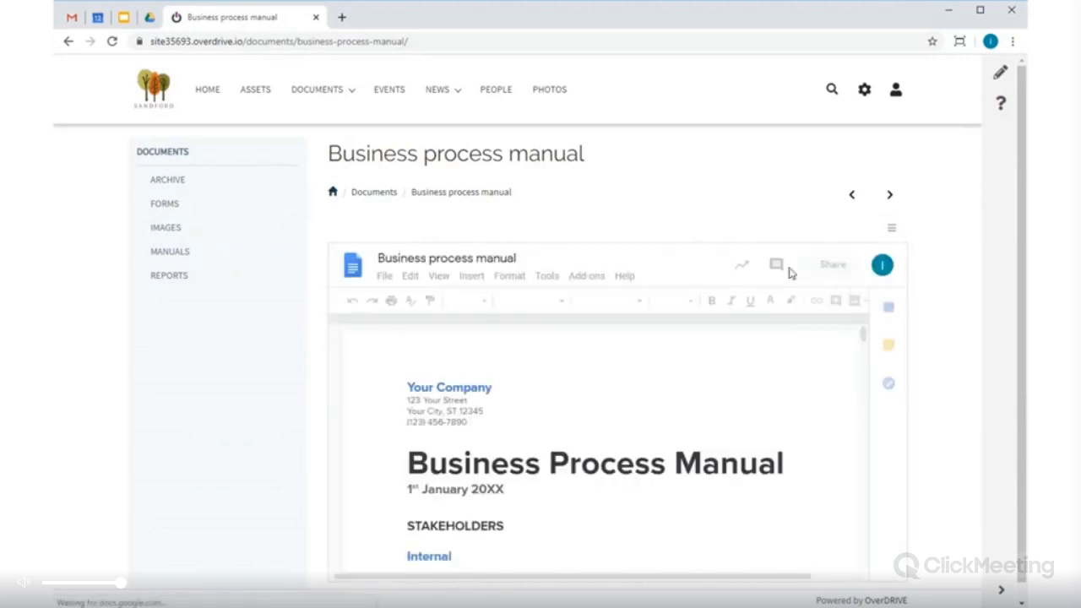
left_click(380, 193)
left_click(405, 606)
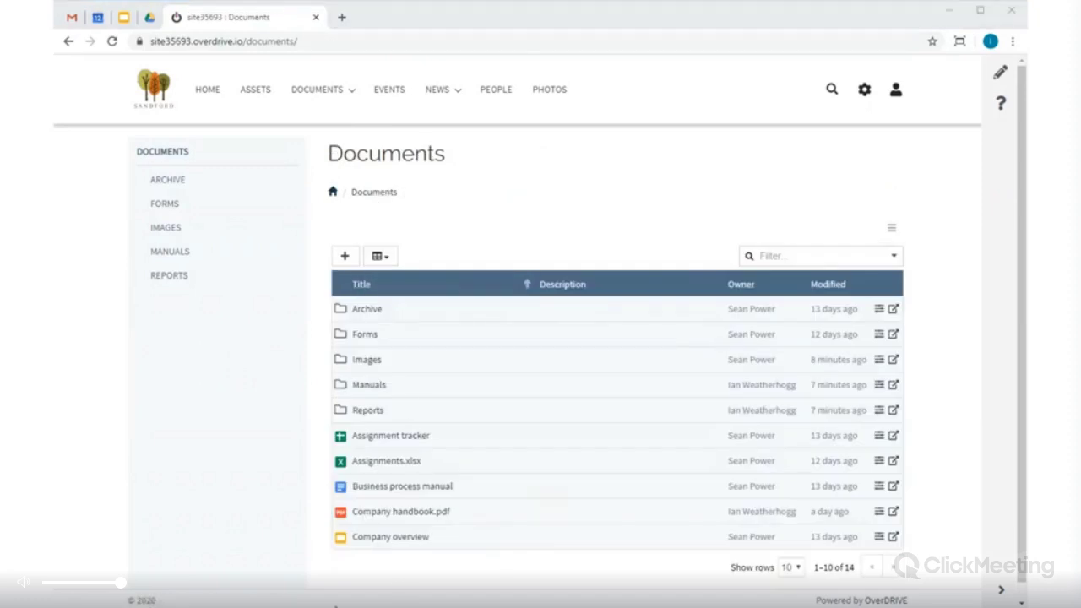
Switch the Forms folder to an icon view and open the Time Off Request form
left_click(163, 209)
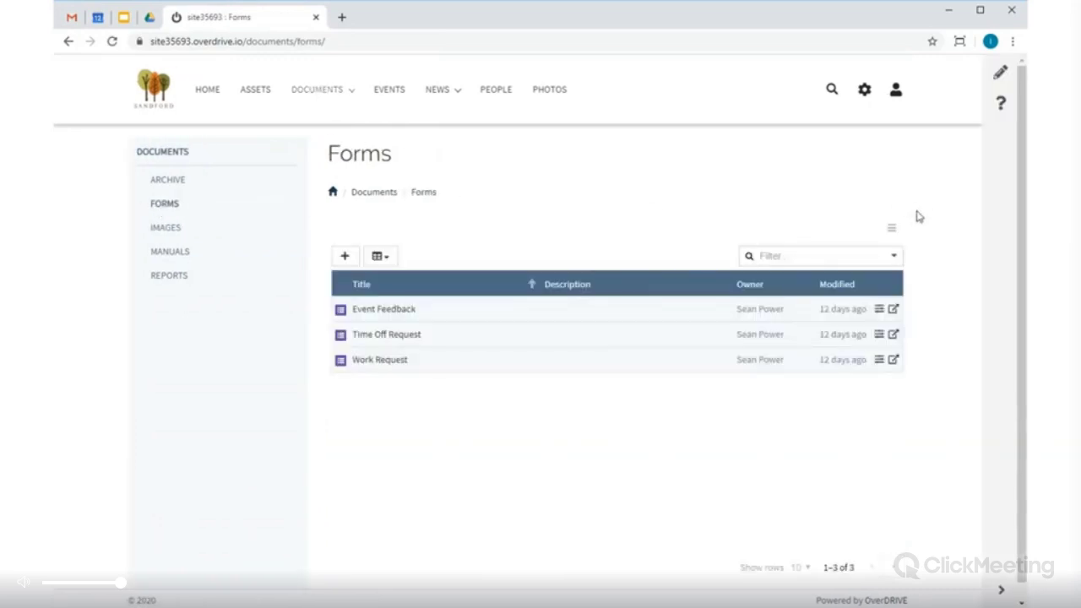
left_click(891, 227)
left_click(863, 271)
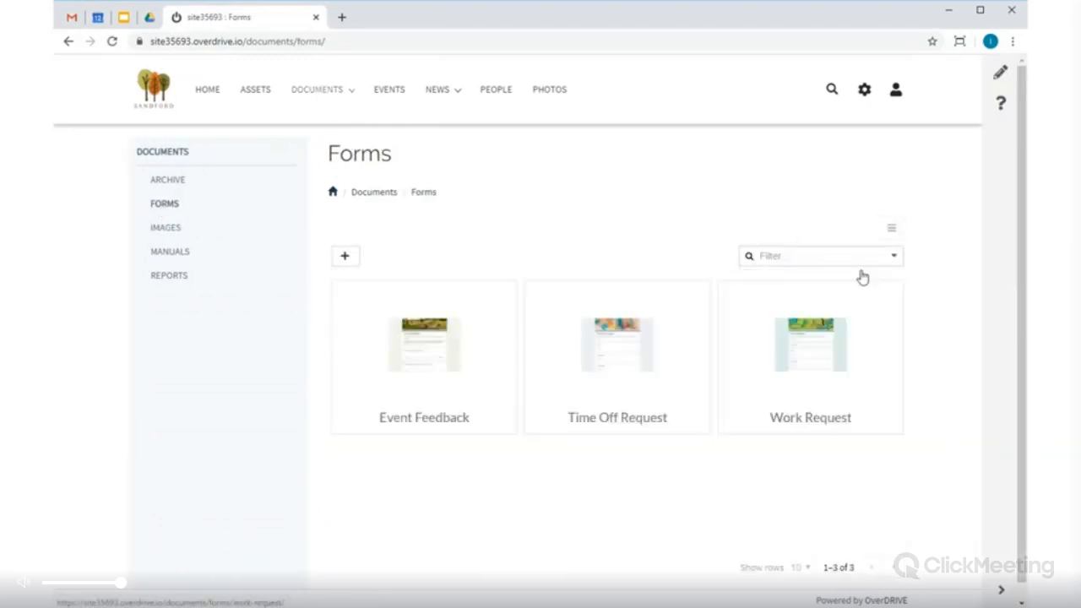
left_click(611, 361)
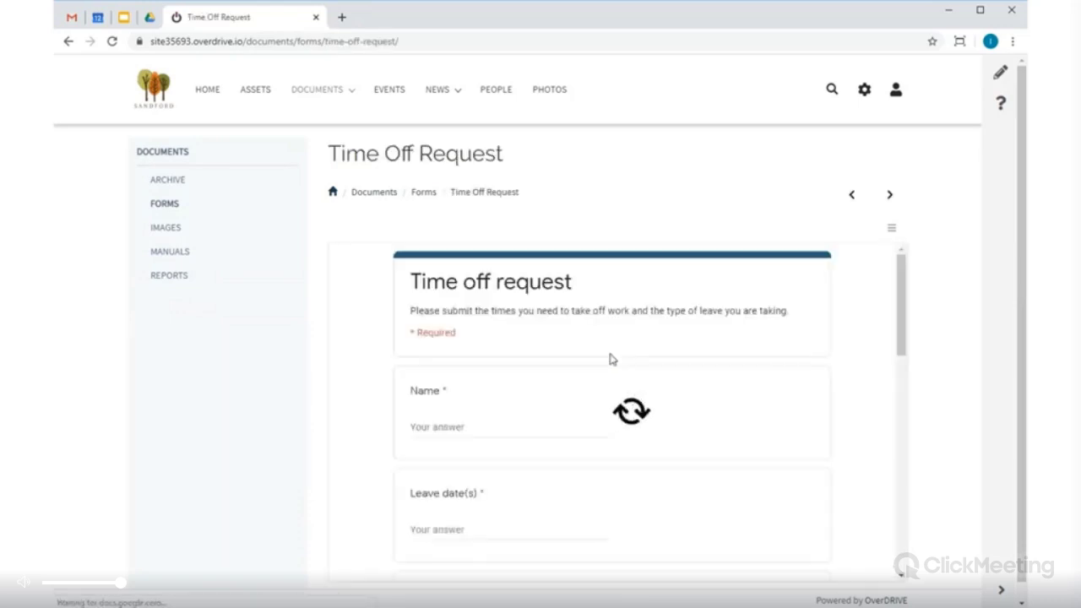
left_click(395, 606)
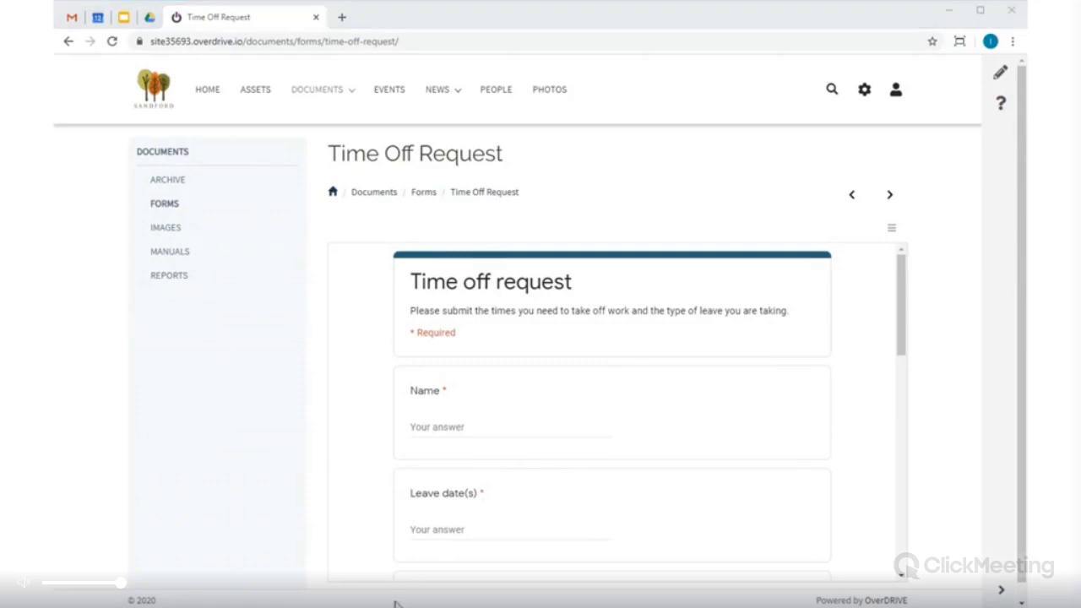
Change the Drive Folder tile on the News page to the Blog view with Sub Folders switched off
left_click(433, 97)
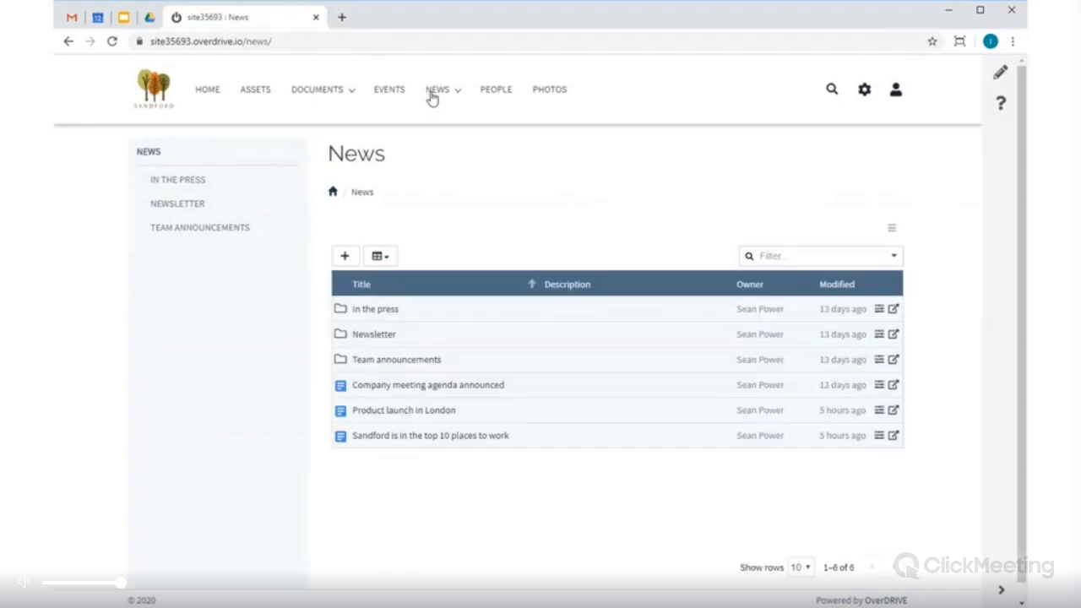
left_click(999, 74)
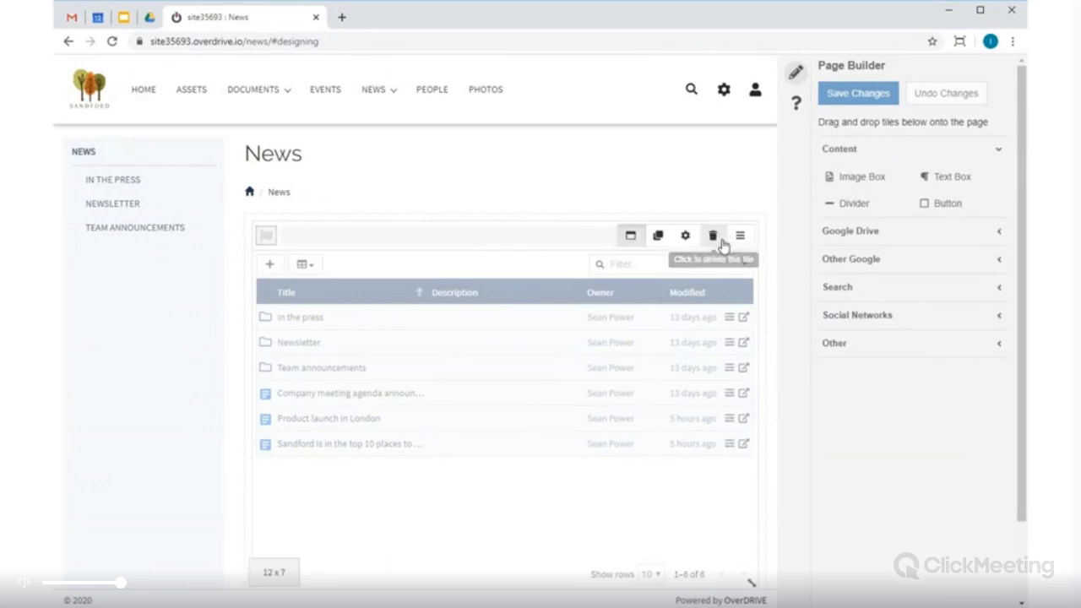
left_click(689, 244)
left_click(506, 218)
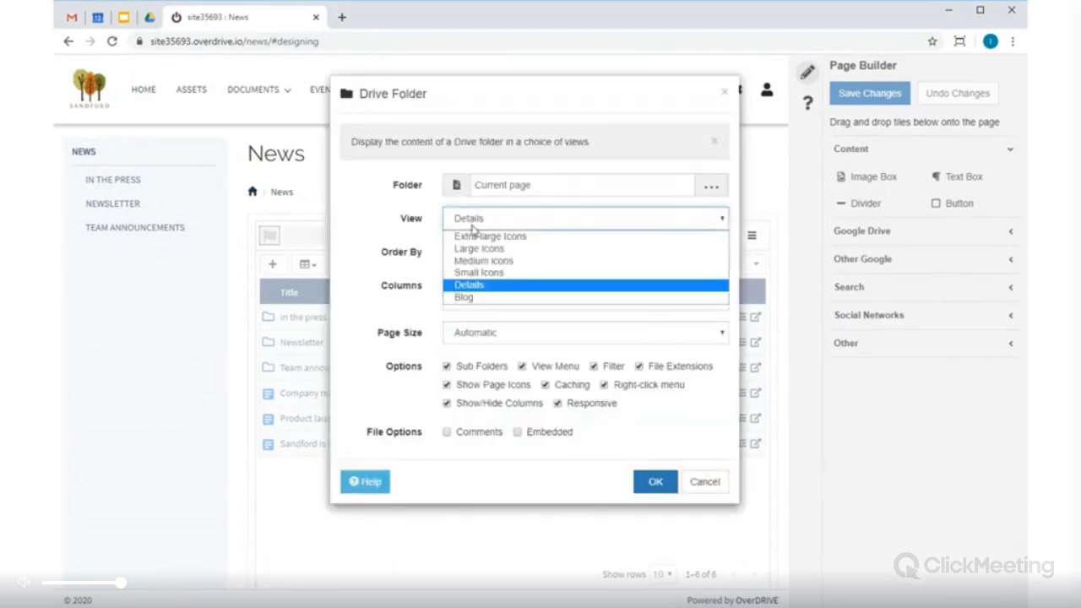
left_click(478, 297)
left_click(479, 355)
Enable Comments and Embedded for the News folder's files and save the page changes
left_click(488, 423)
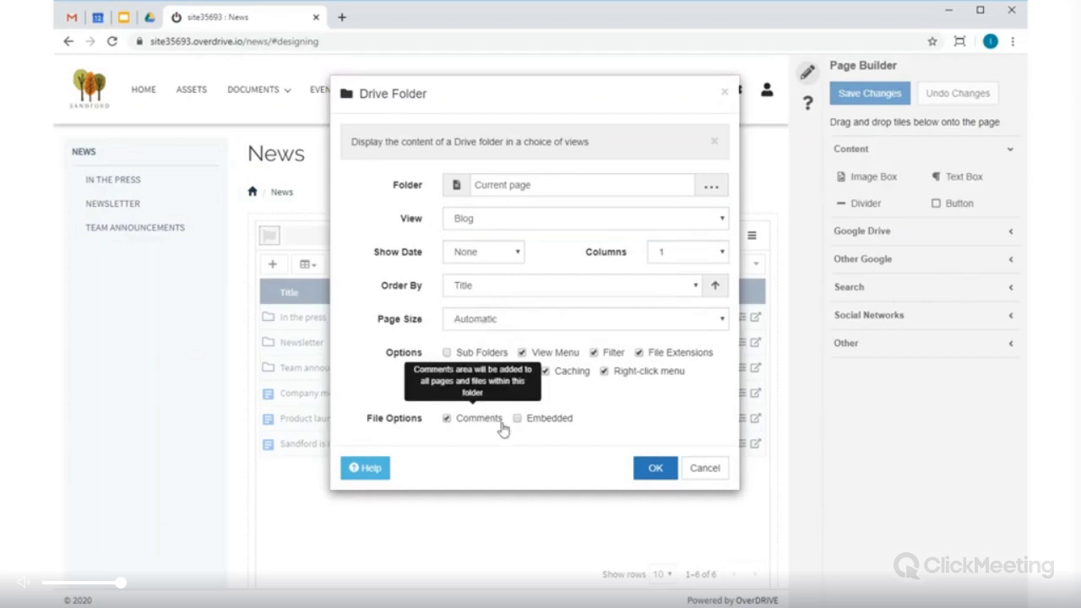
left_click(545, 420)
left_click(655, 469)
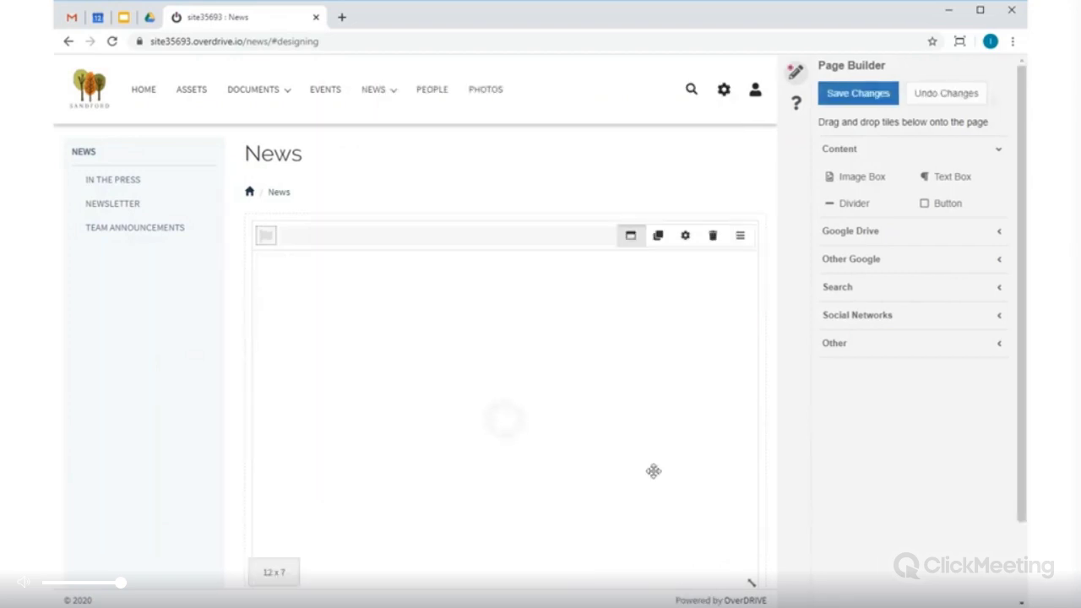
left_click(858, 93)
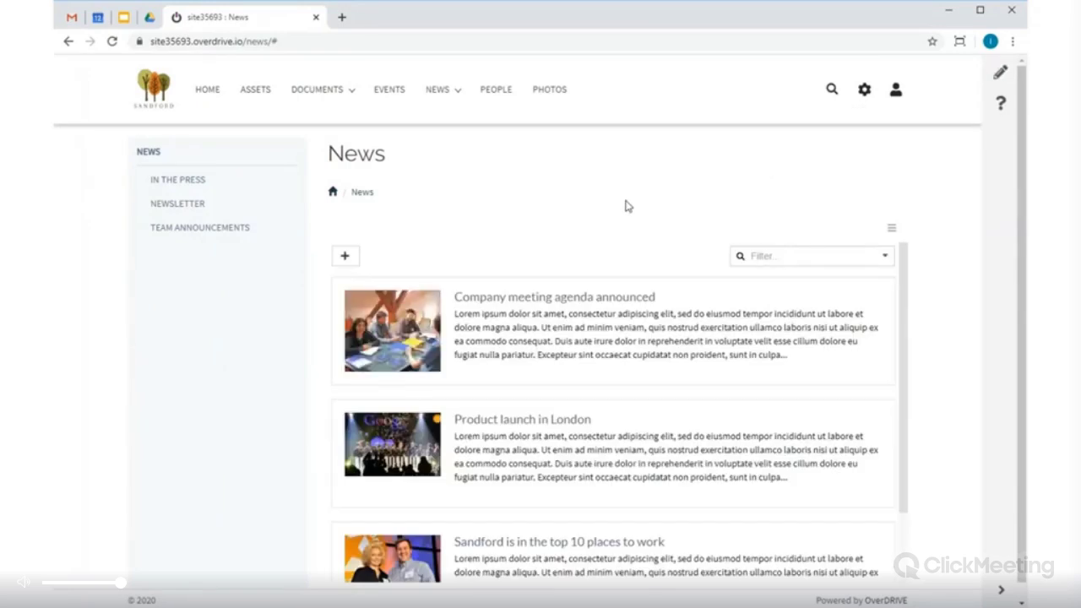
Open the "Company meeting agenda announced" article and view its comments area
left_click(589, 330)
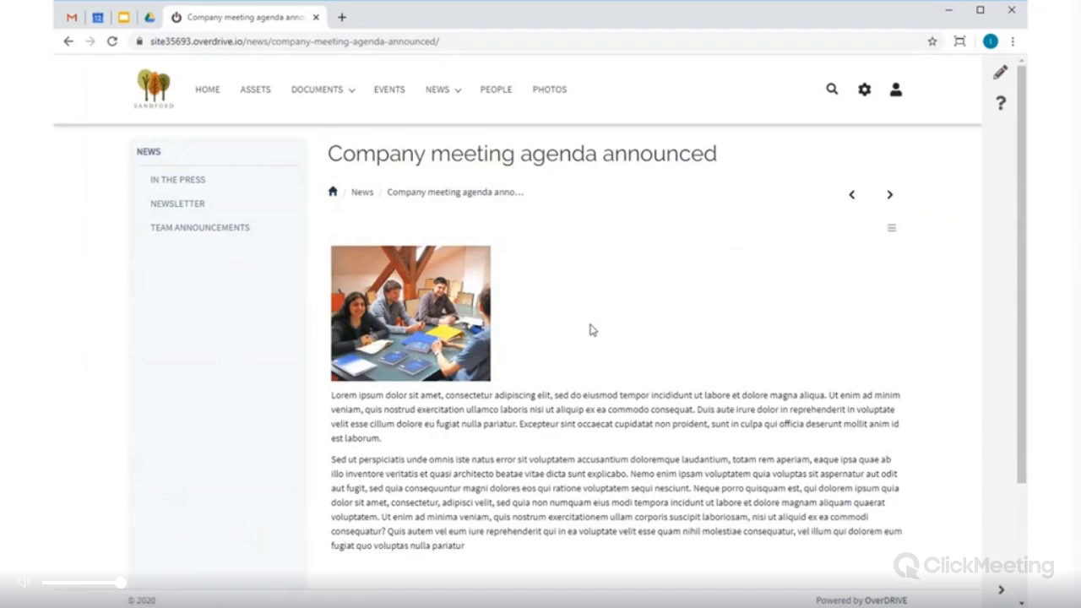
scroll(590, 331, "down", 3)
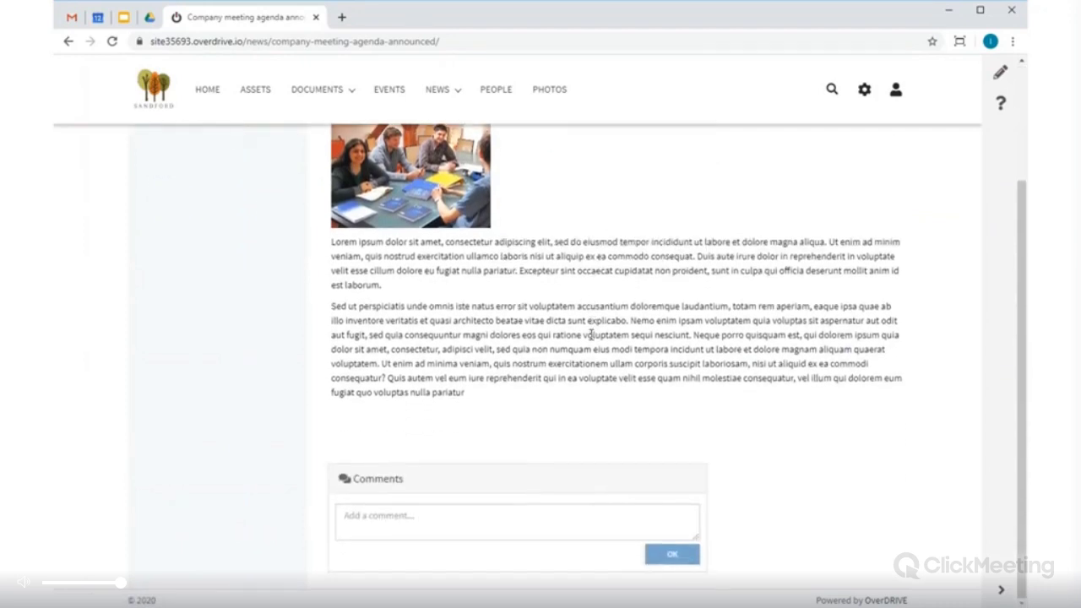
Advance from the company meeting article to the next one and return to the News listing
scroll(591, 335, "up", 3)
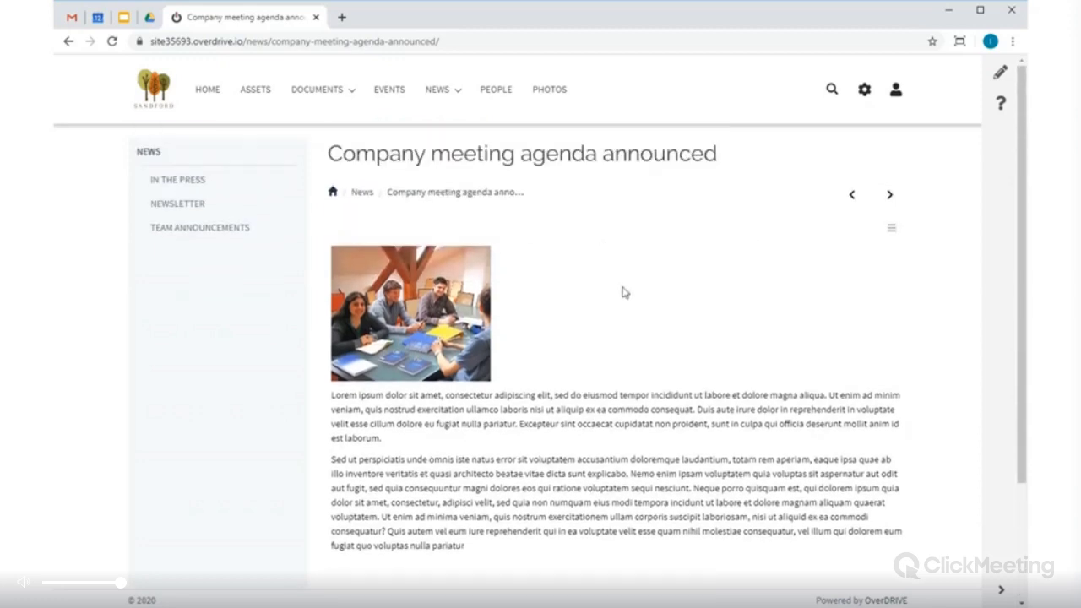
left_click(891, 197)
left_click(362, 195)
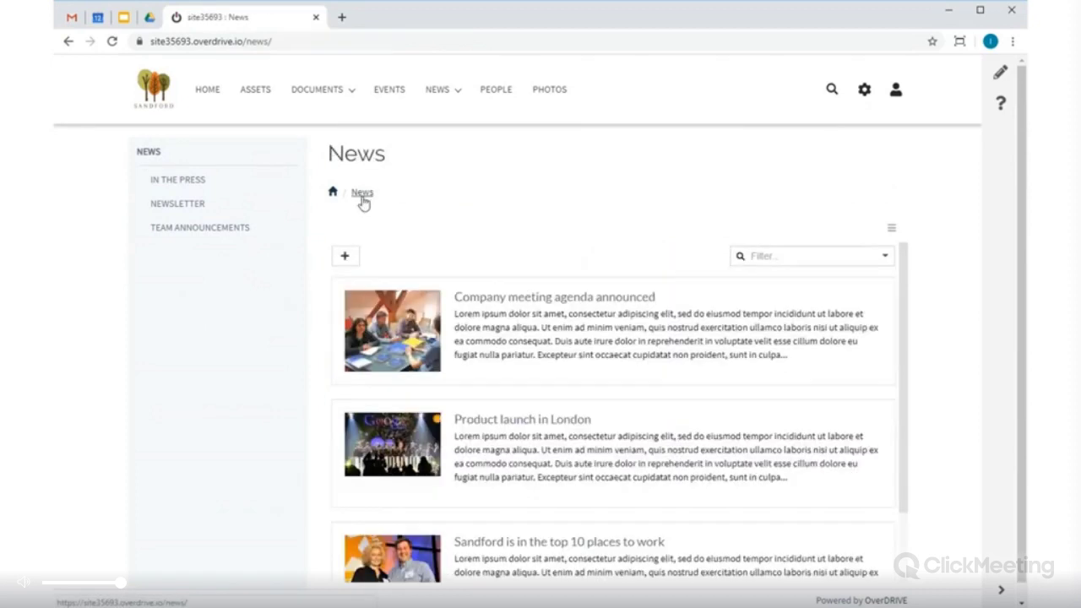
left_click(385, 606)
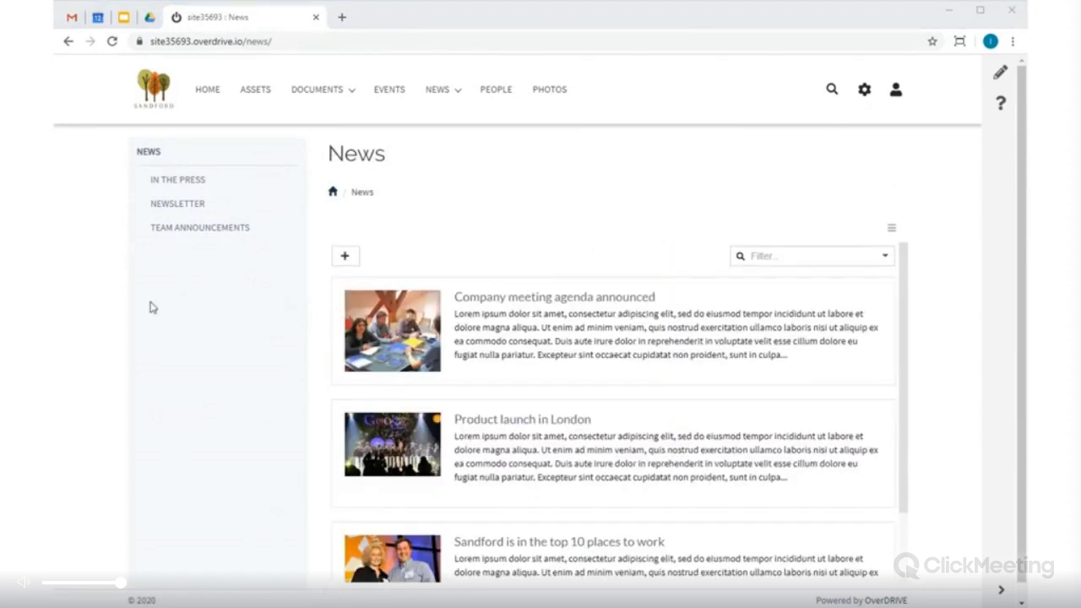
On the Home page, hide the Assets folder from the site menus and show the About document in them
left_click(207, 95)
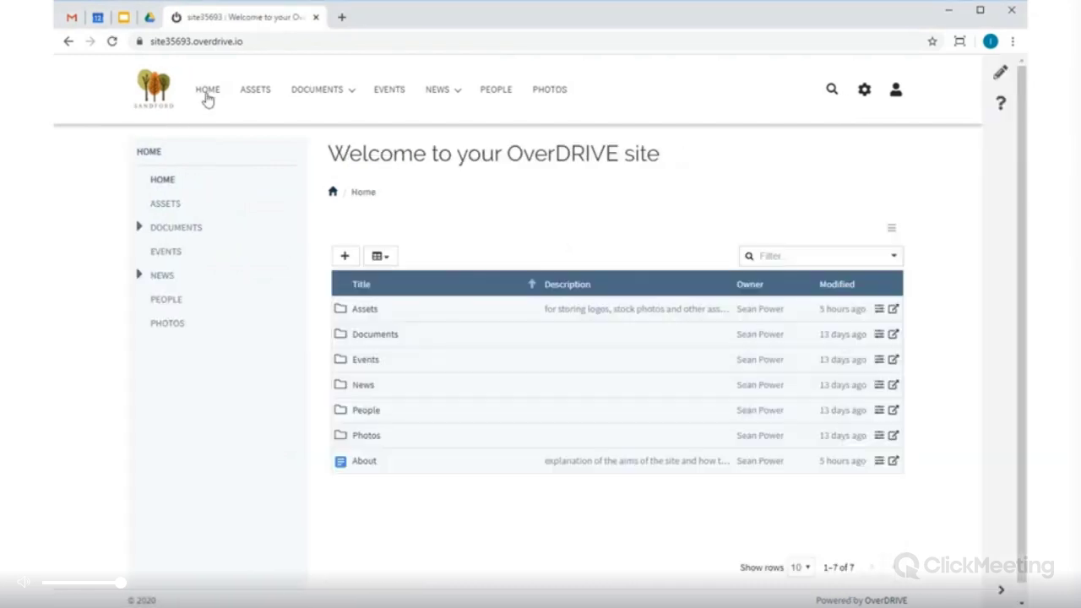
right_click(364, 318)
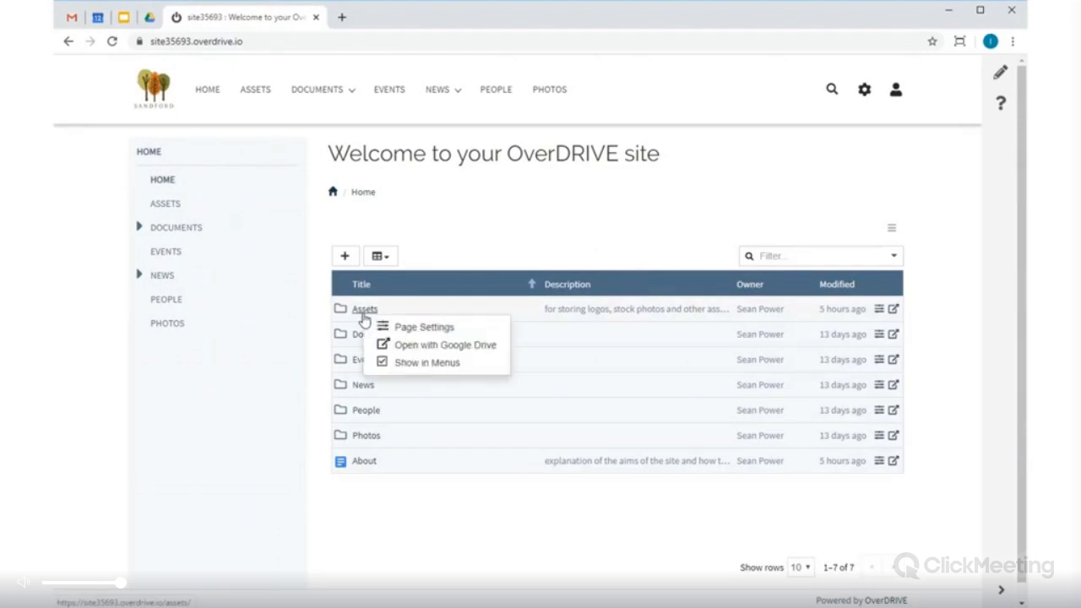
left_click(403, 363)
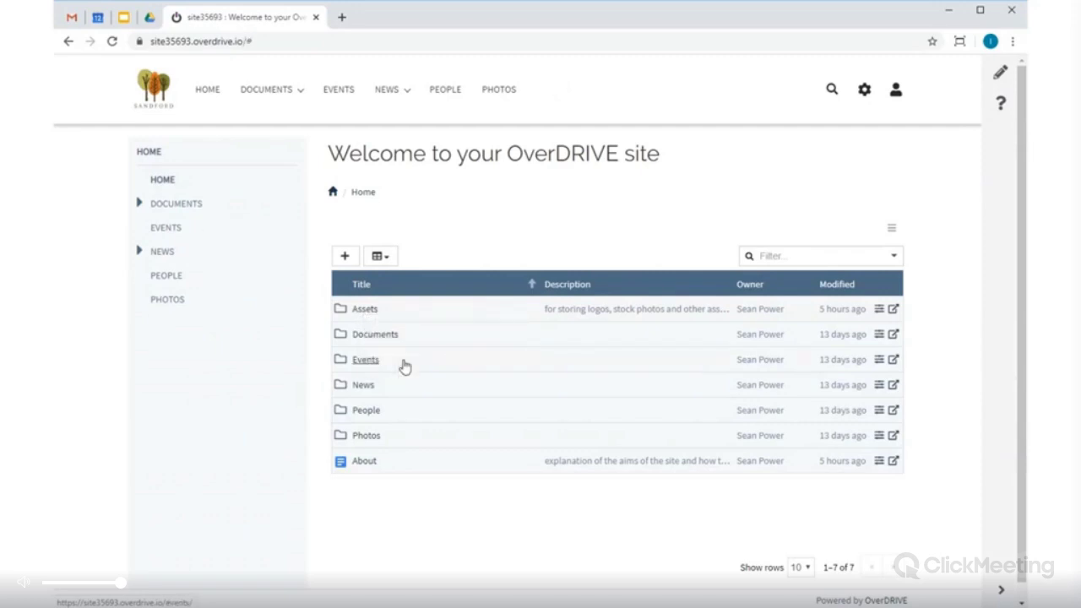
right_click(366, 471)
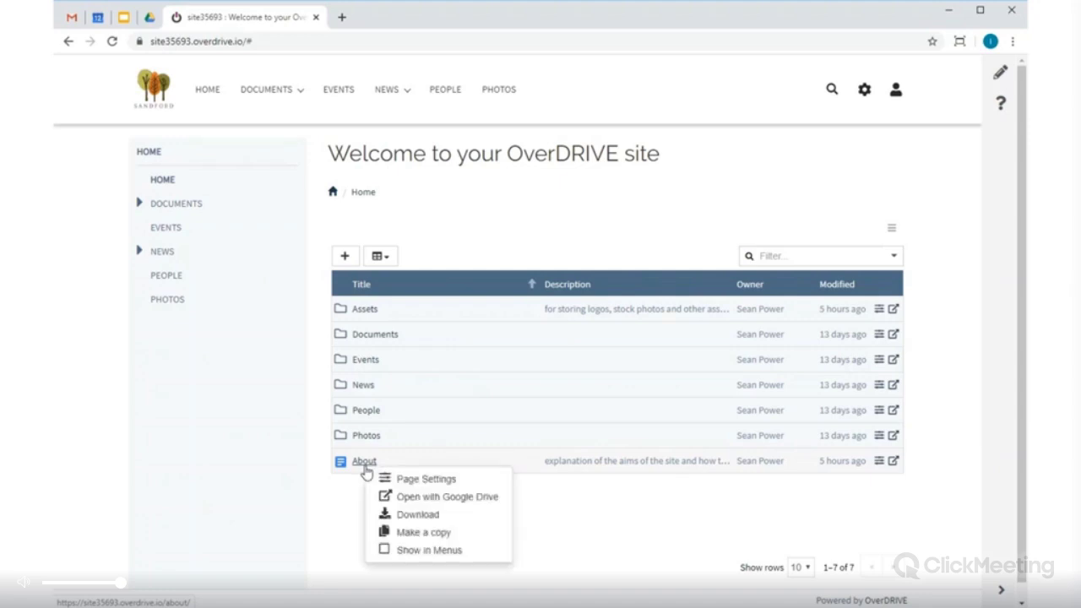
left_click(429, 550)
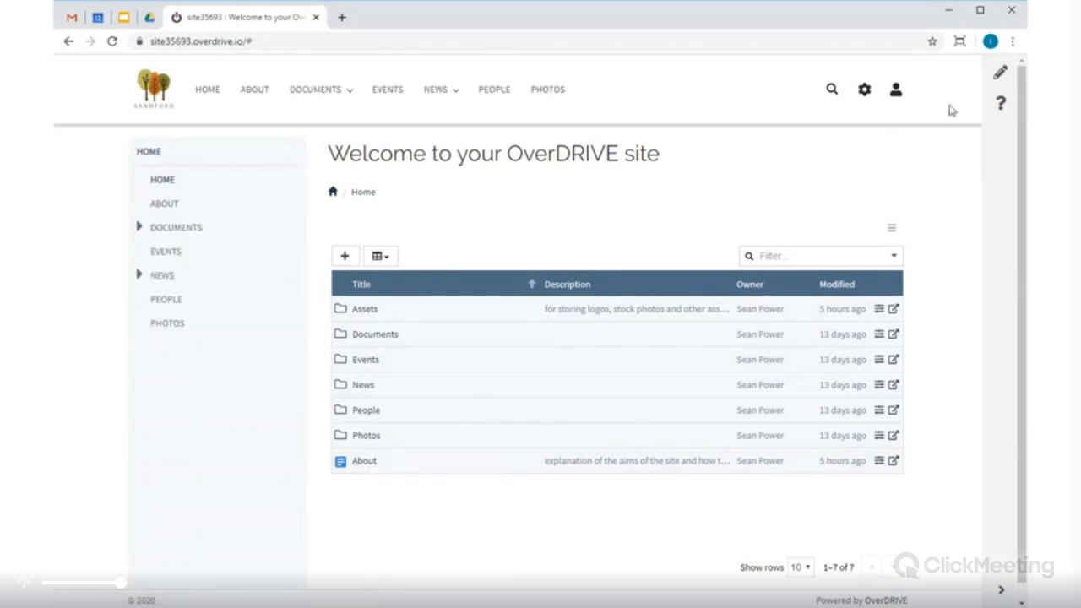
Start editing the Home page layout and delete its Drive Folder tile
left_click(1000, 72)
mouse_move(743, 251)
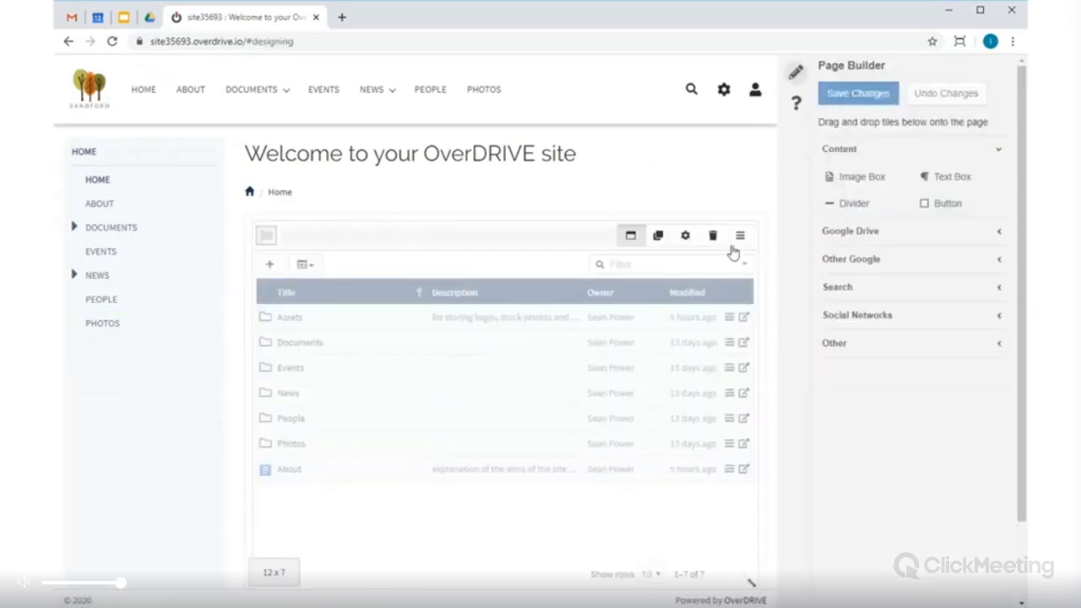
left_click(714, 238)
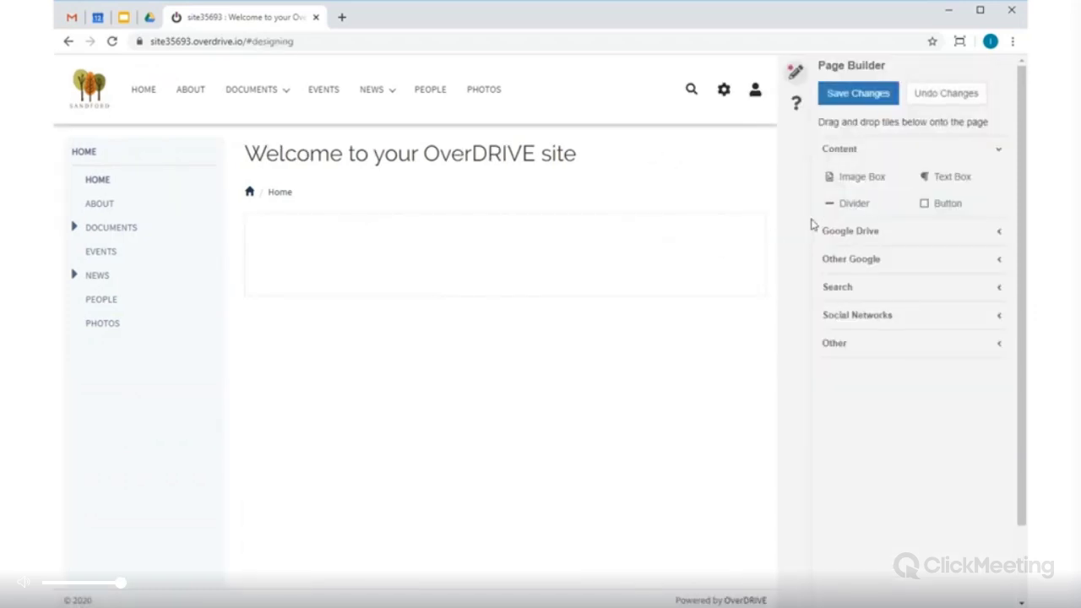
Add an Image Box with shutterstock_1130686337.jpg from Assets, fitted to the tile, and widen it to the full page width
left_click(849, 185)
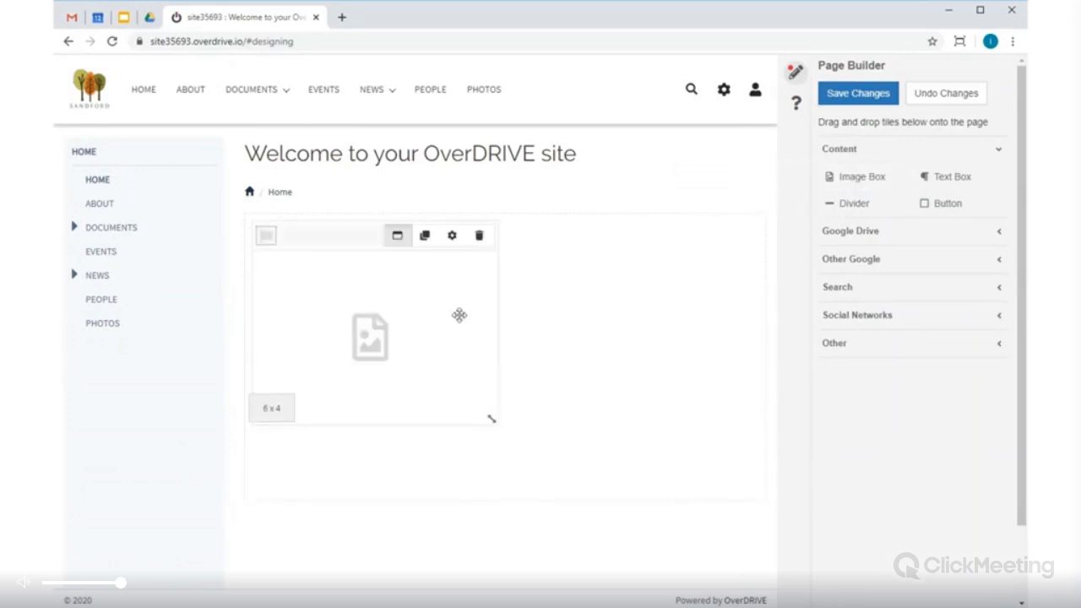
left_click(452, 234)
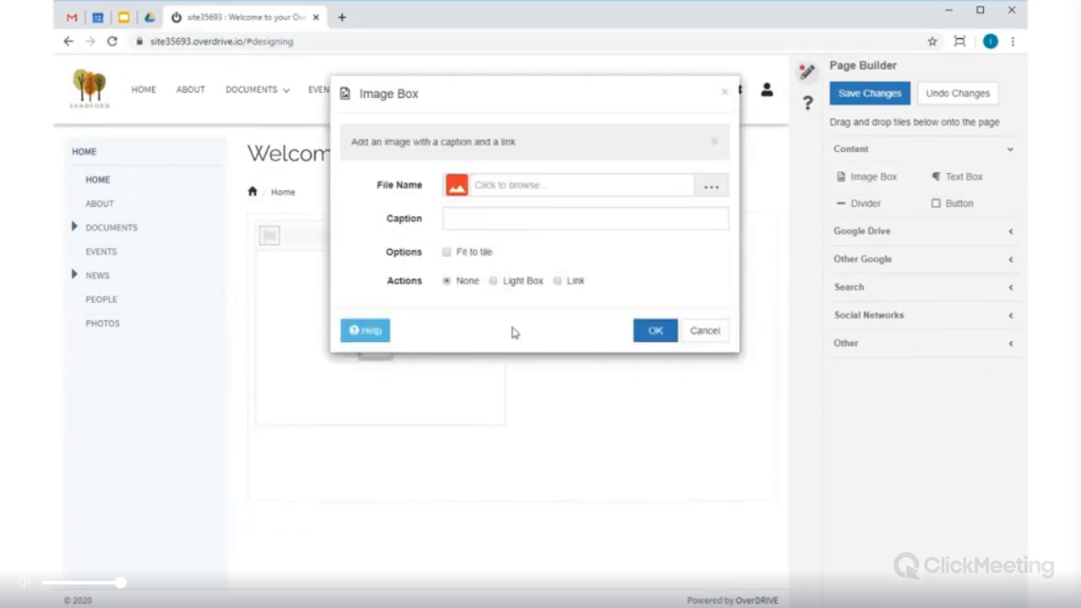
left_click(511, 193)
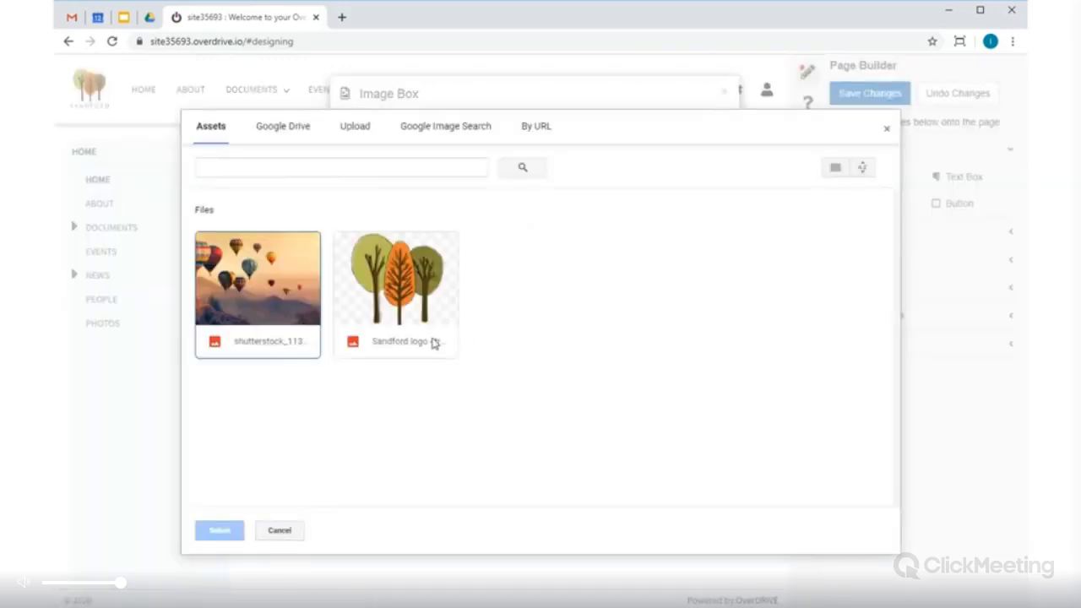
double_click(262, 304)
left_click(471, 255)
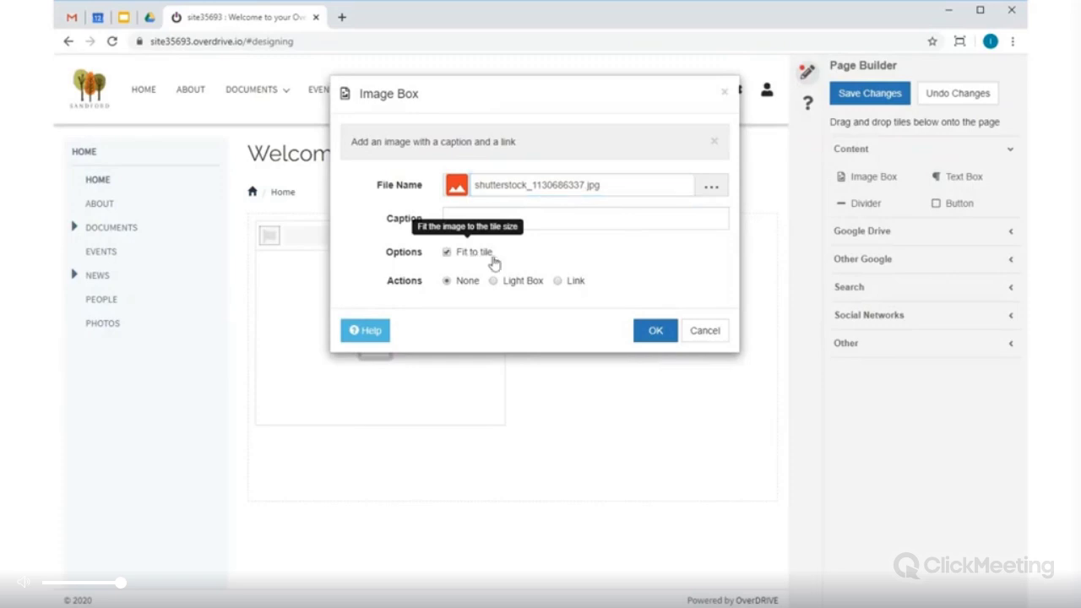
left_click(649, 333)
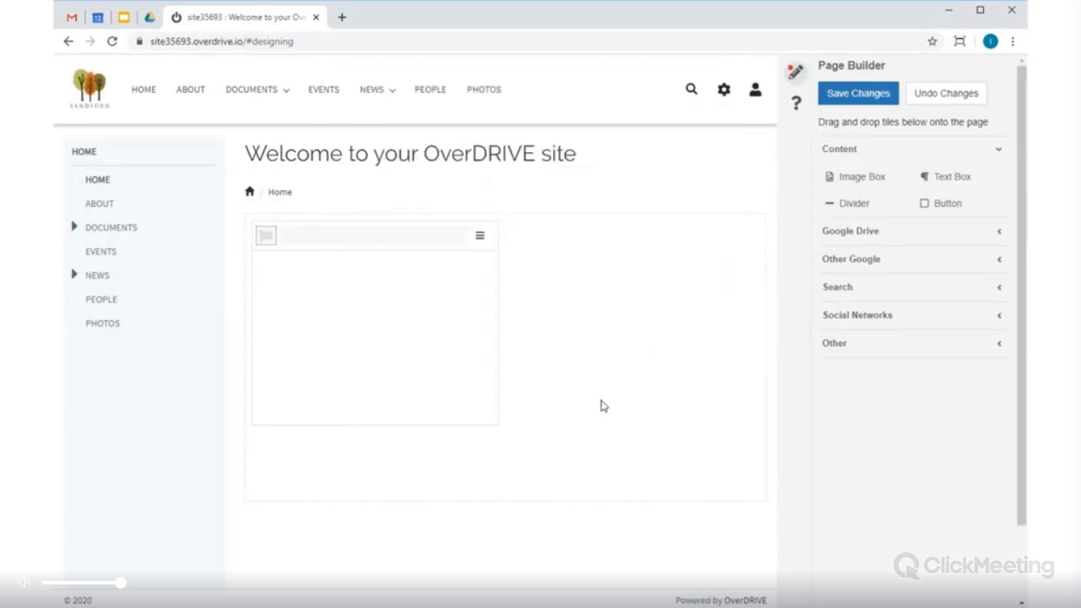
left_click_drag(496, 427, 760, 429)
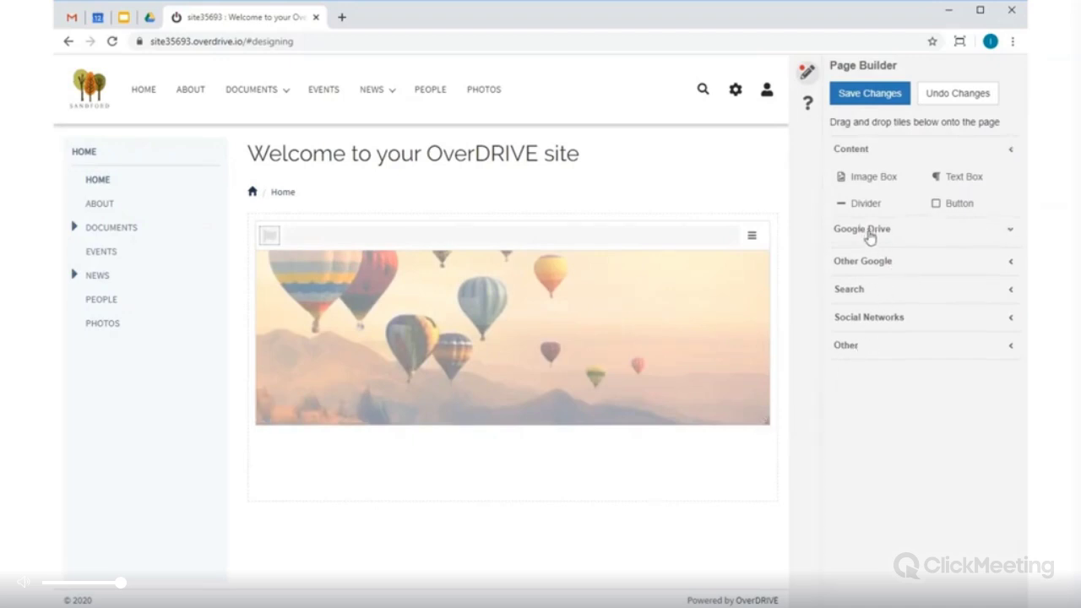
Add Google Calendar and Maps tiles side by side below the banner image
left_click(870, 237)
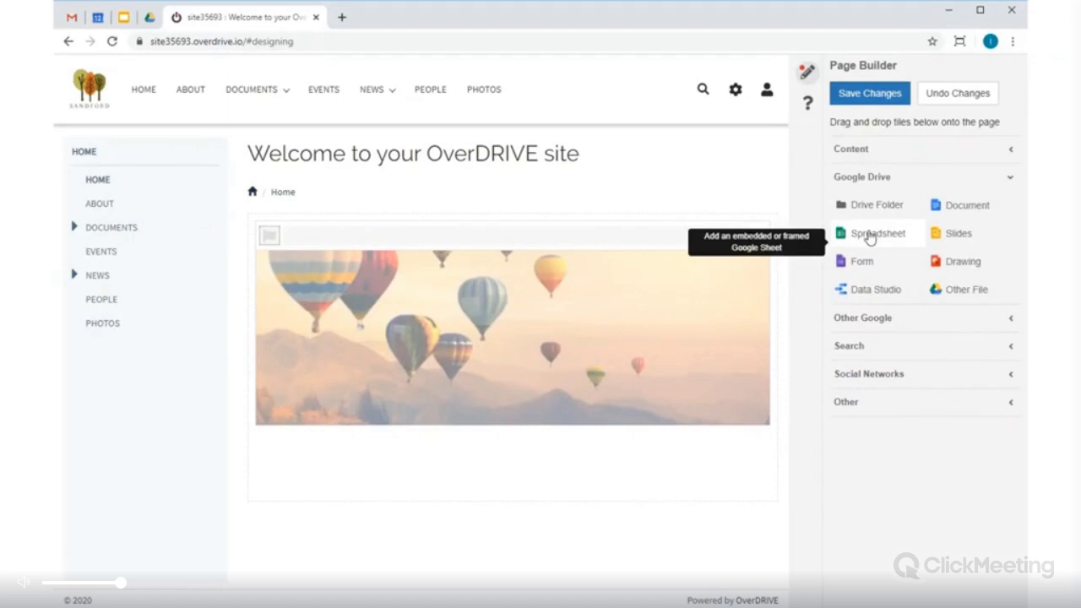
left_click(873, 318)
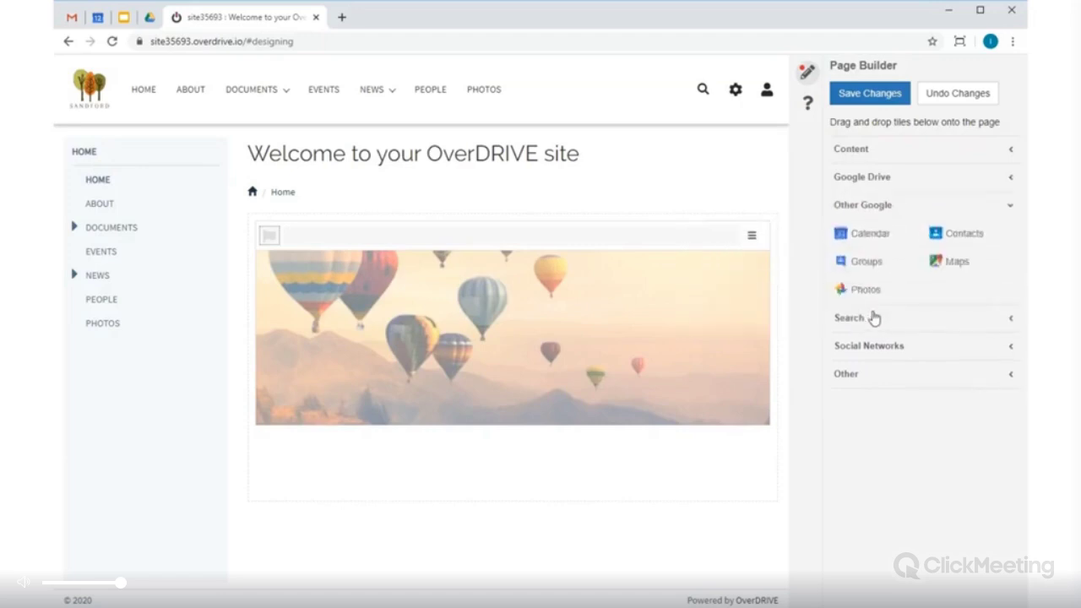
left_click(874, 236)
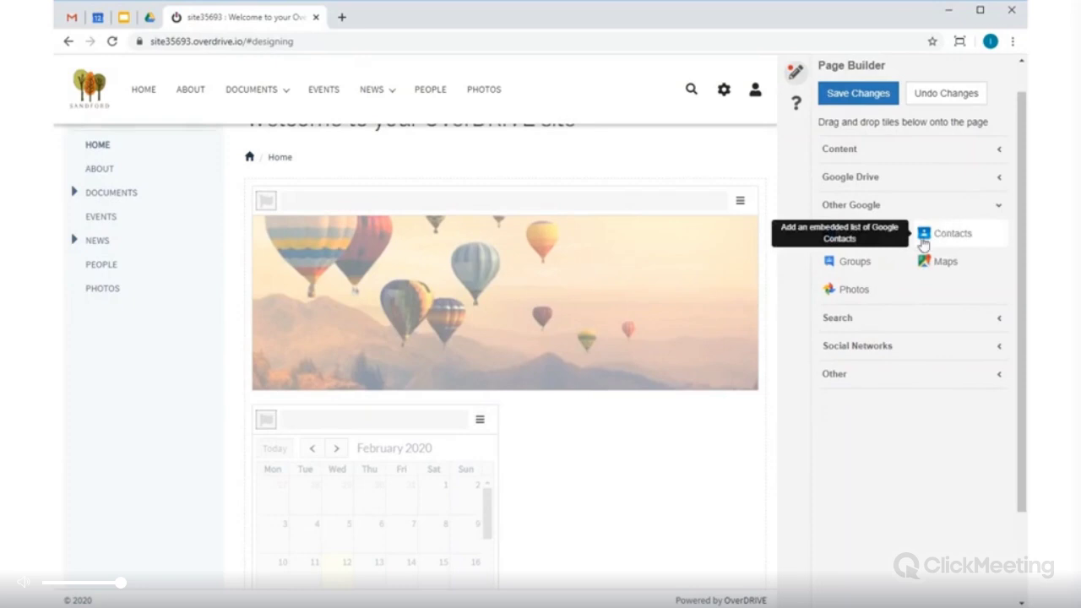
left_click(938, 263)
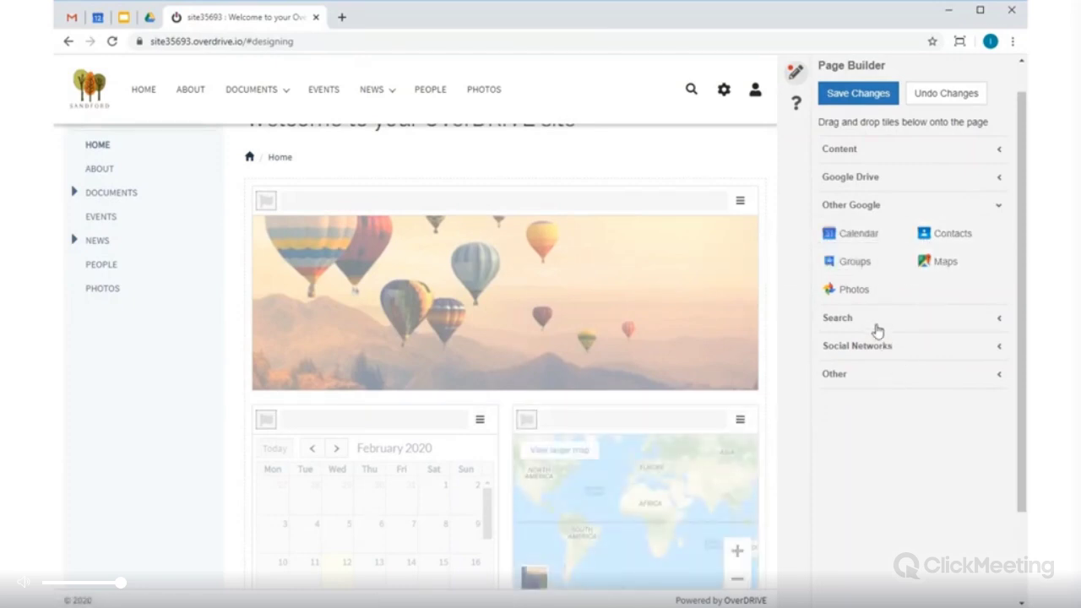
Add Twitter and Discussion tiles below the calendar and map, and make the Calendar tile taller
left_click(885, 347)
left_click(939, 293)
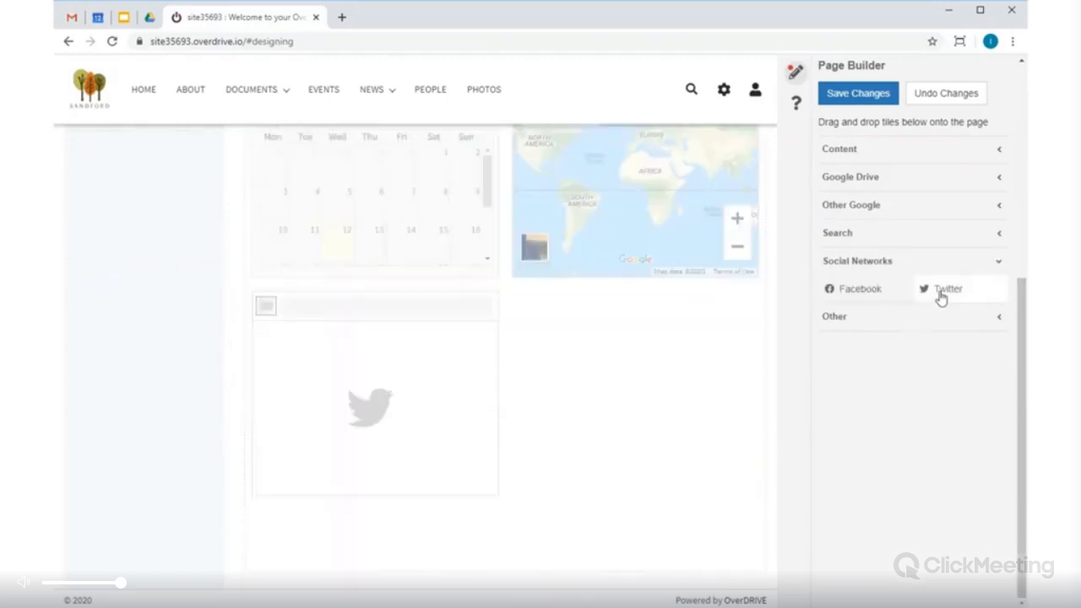
left_click(891, 328)
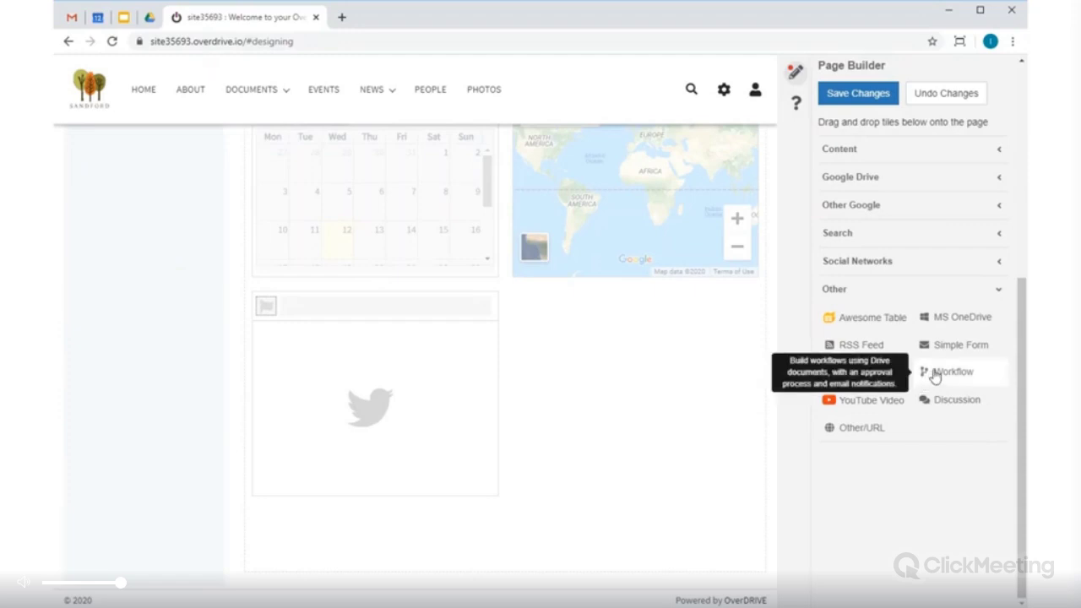
left_click(950, 402)
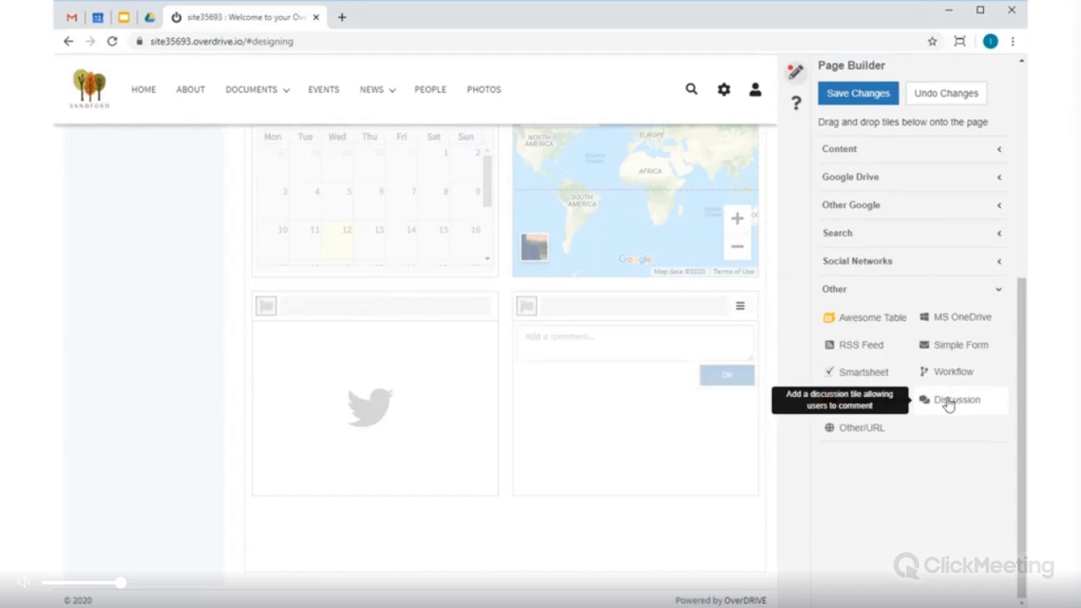
left_click_drag(495, 274, 493, 328)
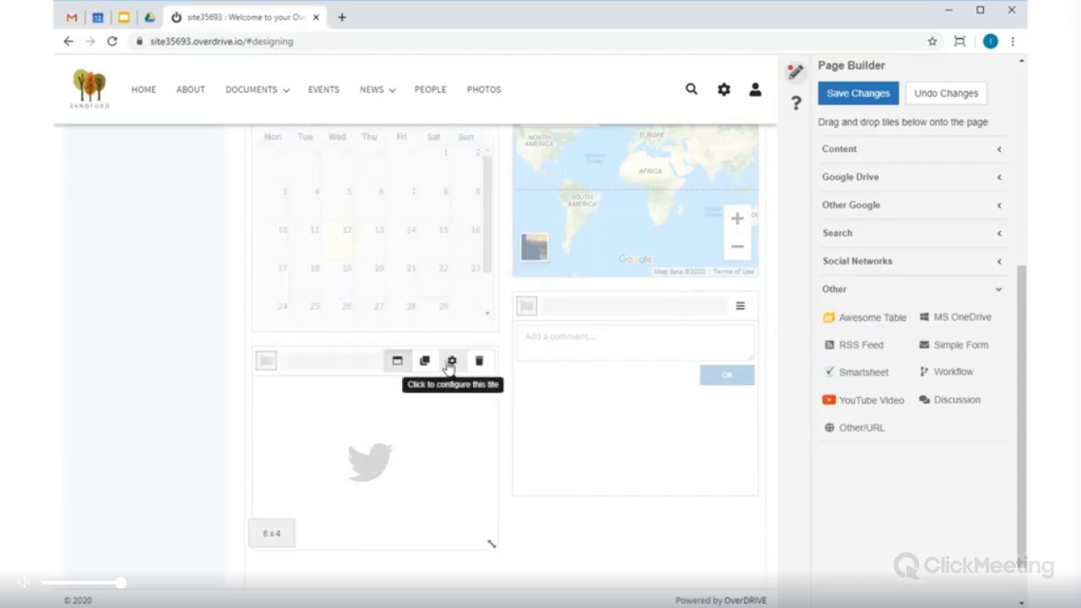
Set the Twitter tile's profile to overdriveio and save the page changes
left_click(448, 360)
left_click(476, 185)
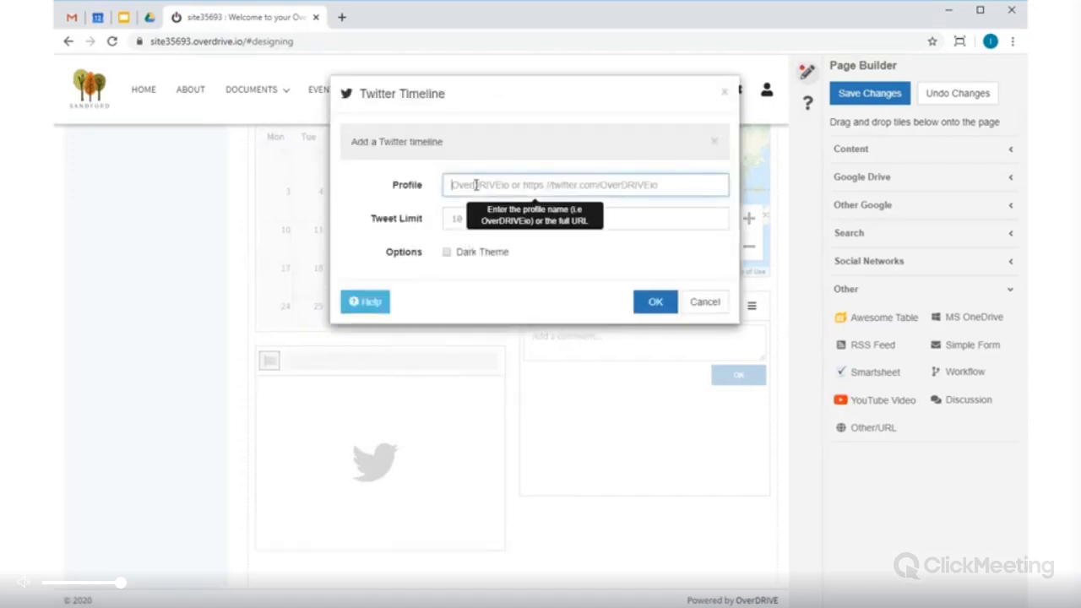
type("overdriveio")
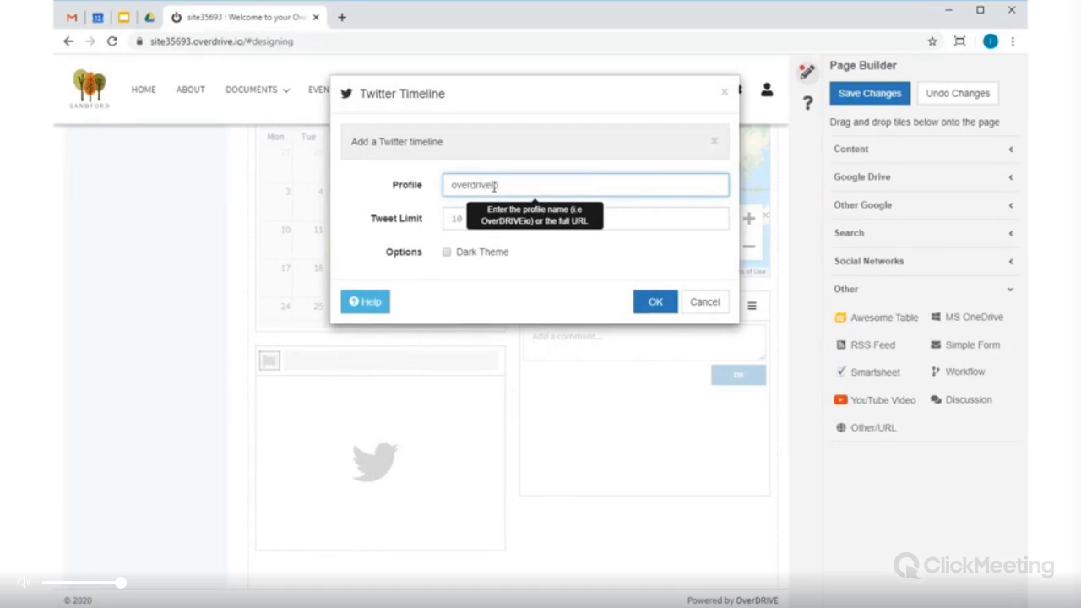
left_click(650, 300)
scroll(700, 459, "up", 2)
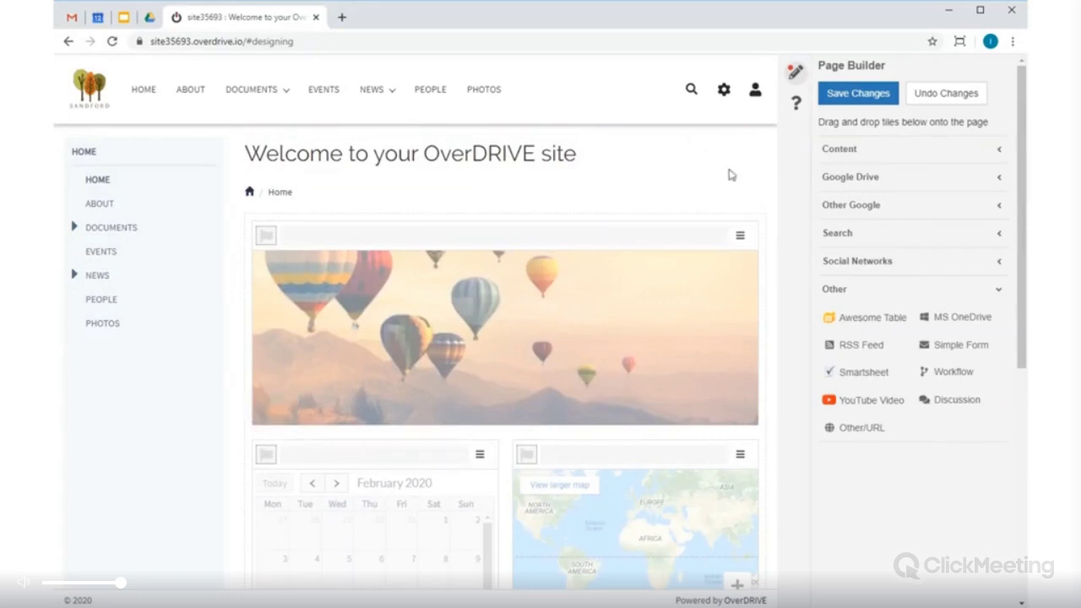
left_click(857, 94)
Set the Home page title to "Welcome to the Sandford Hub", switch off Side Menu and Breadcrumb, and save the page settings
left_click(863, 90)
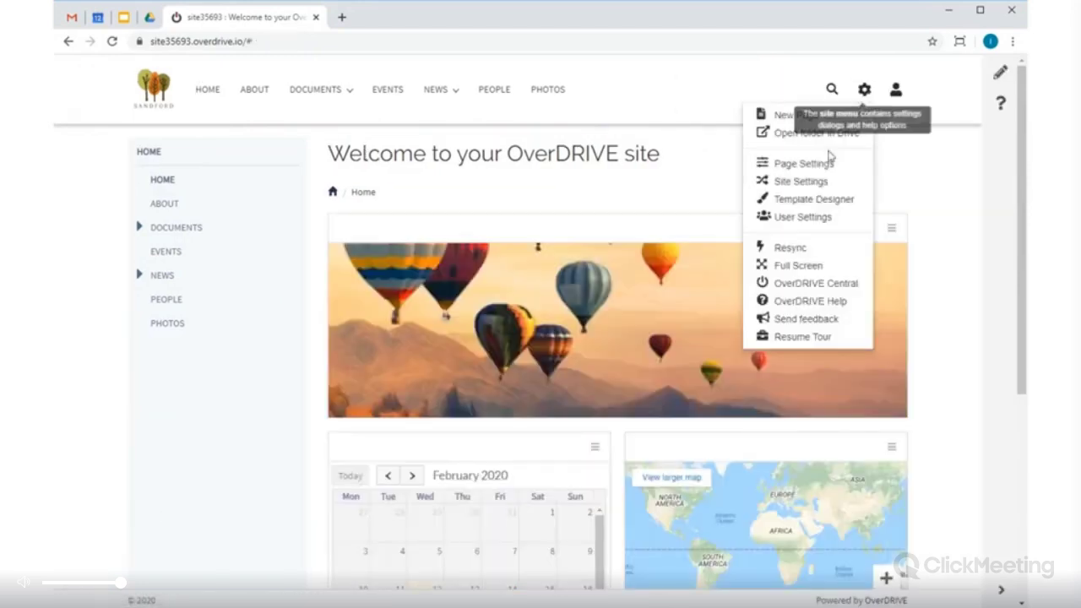
left_click(800, 162)
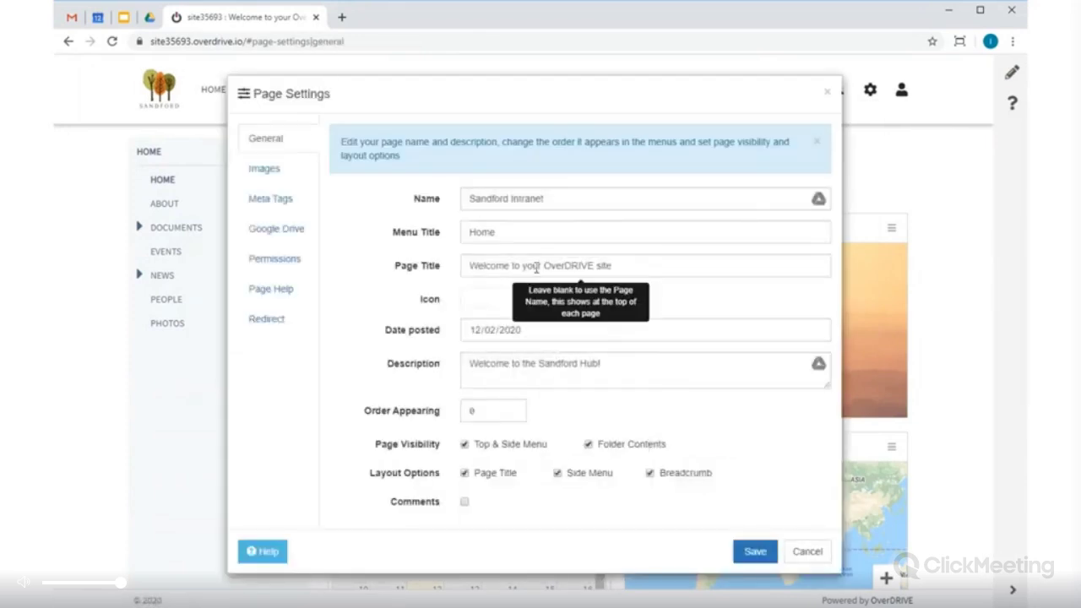
left_click_drag(520, 266, 719, 265)
type("the Sandford")
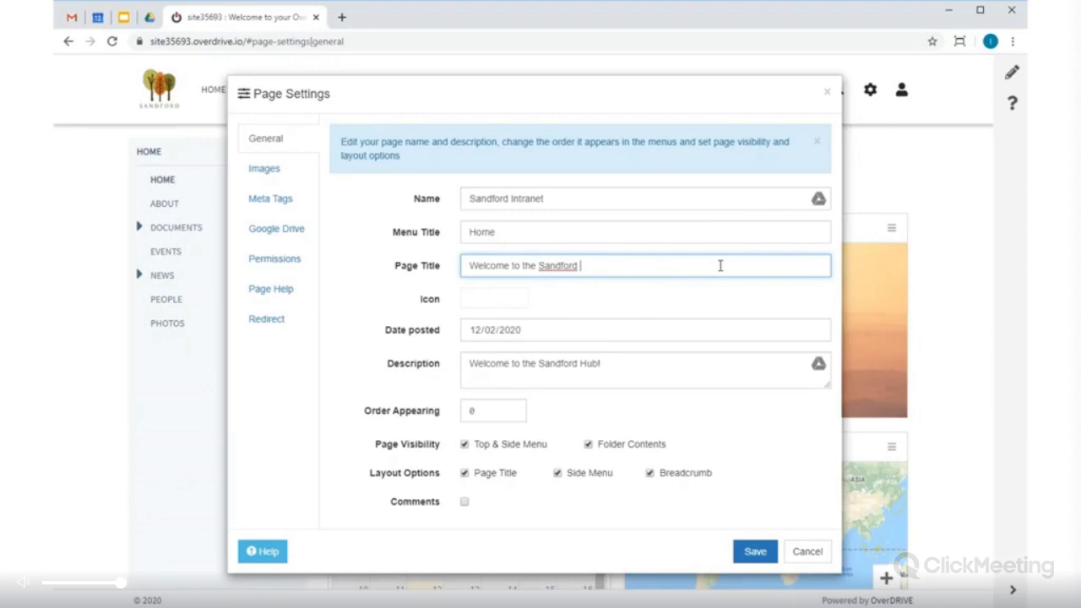
left_click(587, 474)
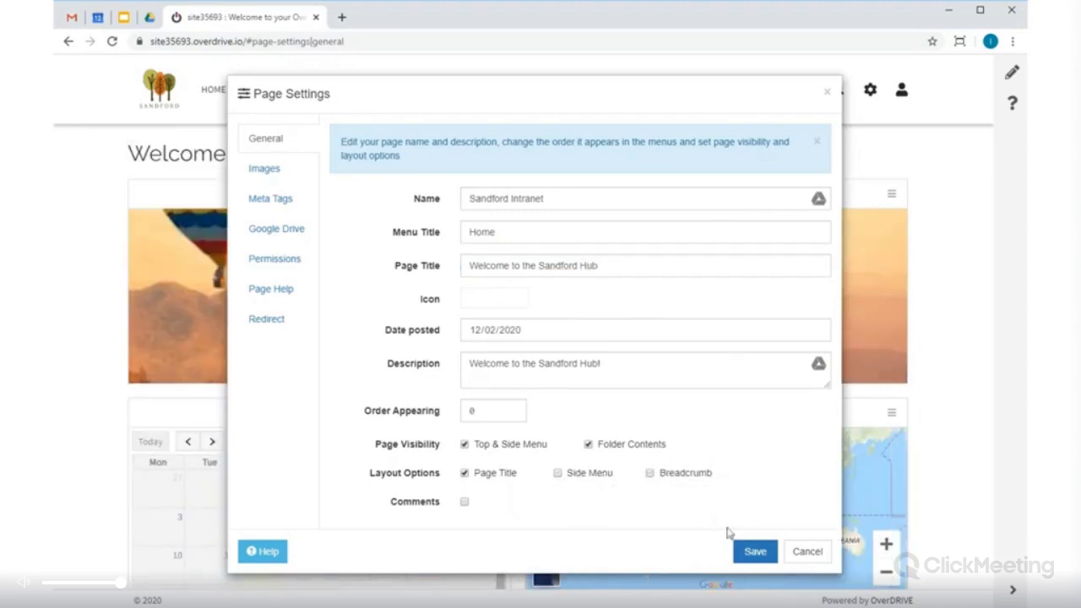
left_click(754, 553)
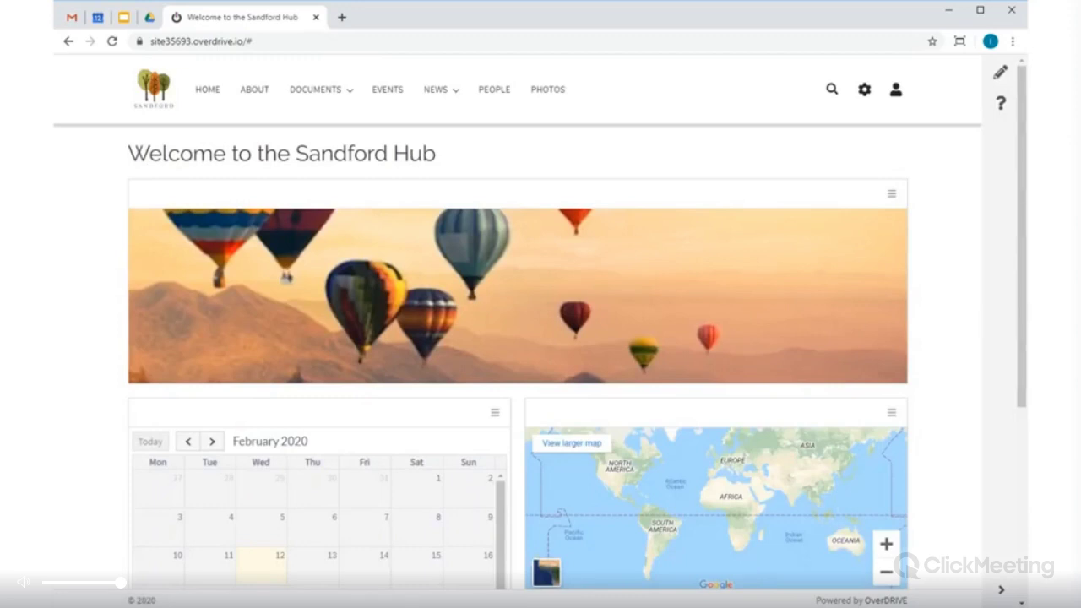
scroll(272, 323, "down", 3)
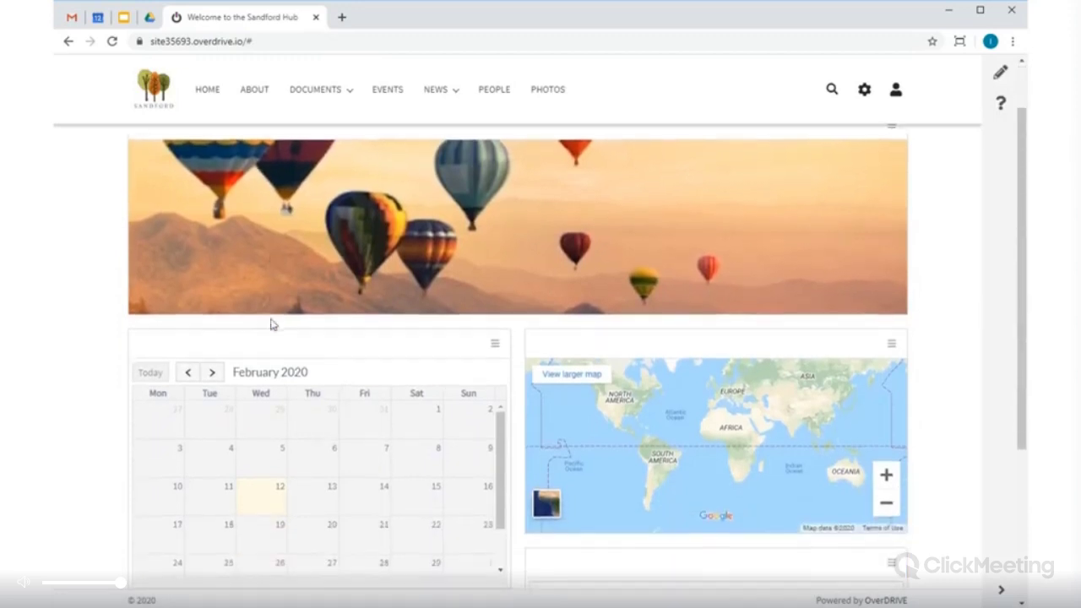
scroll(272, 321, "up", 1)
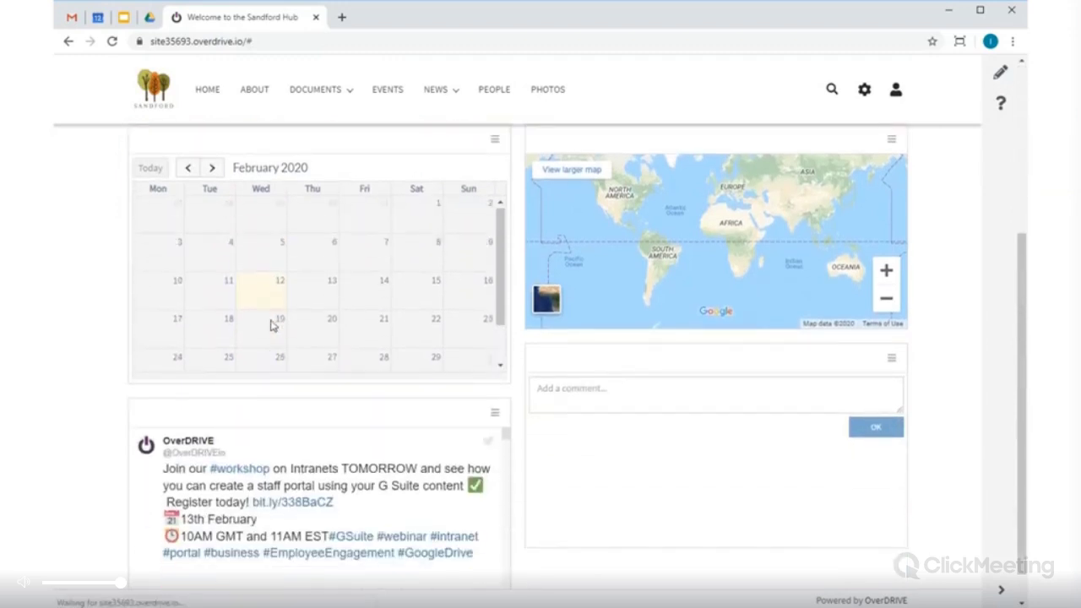
scroll(95, 310, "up", 3)
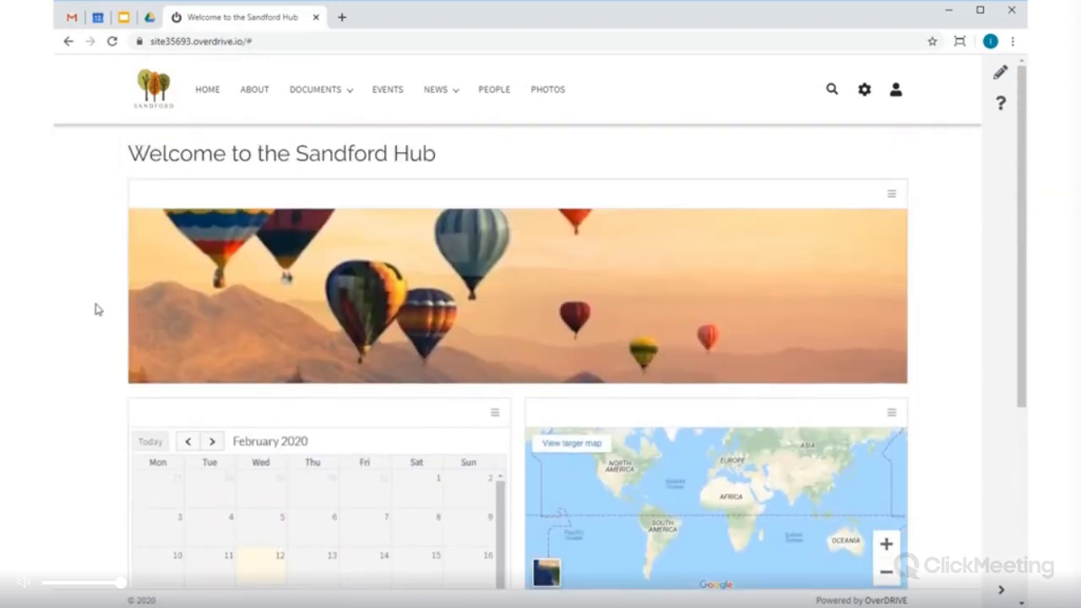